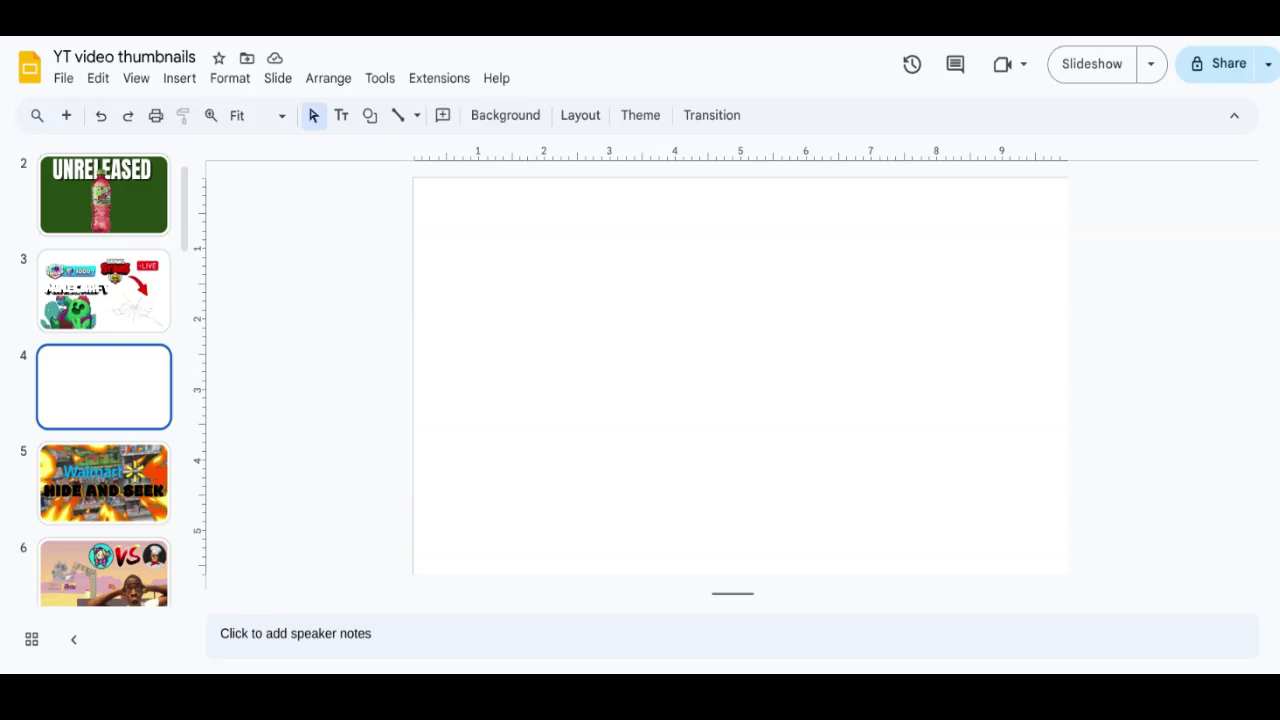
Step: Copy the TIER MAX 1000 trophy badge from slide 3 onto blank slide 4
left_click(155, 313)
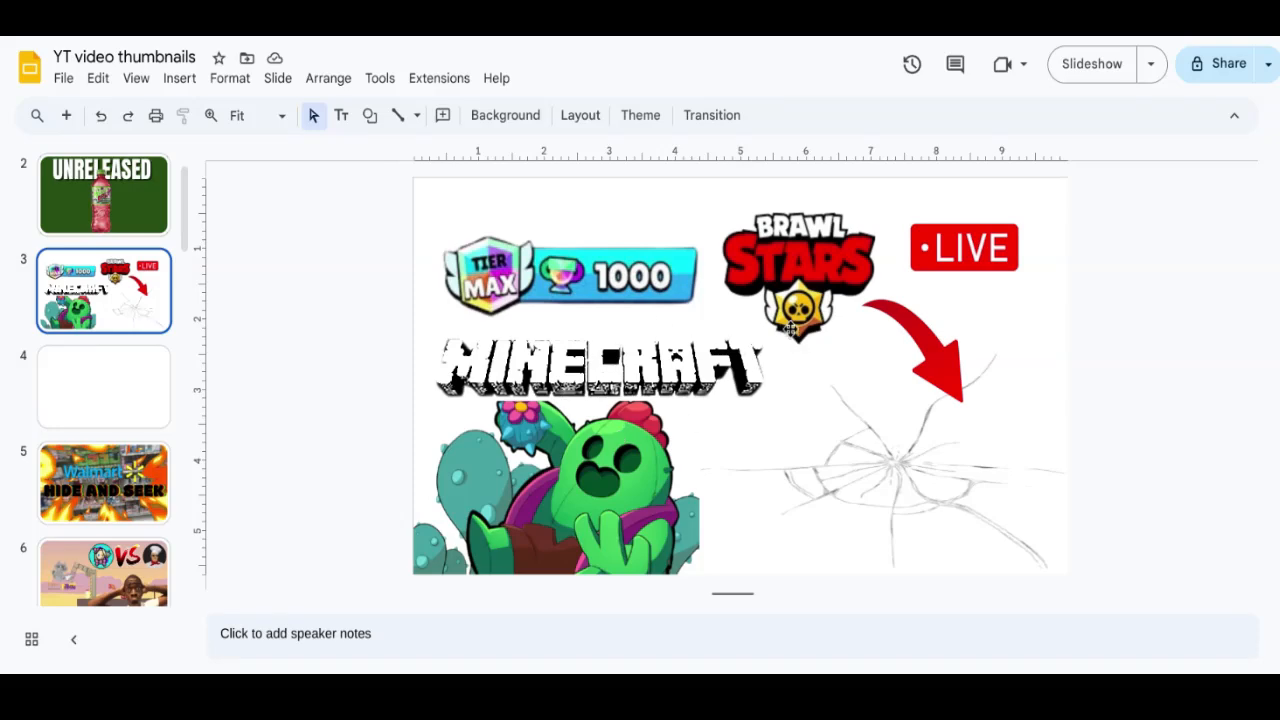
left_click_drag(360, 232, 965, 470)
left_click(1110, 403)
left_click(578, 279)
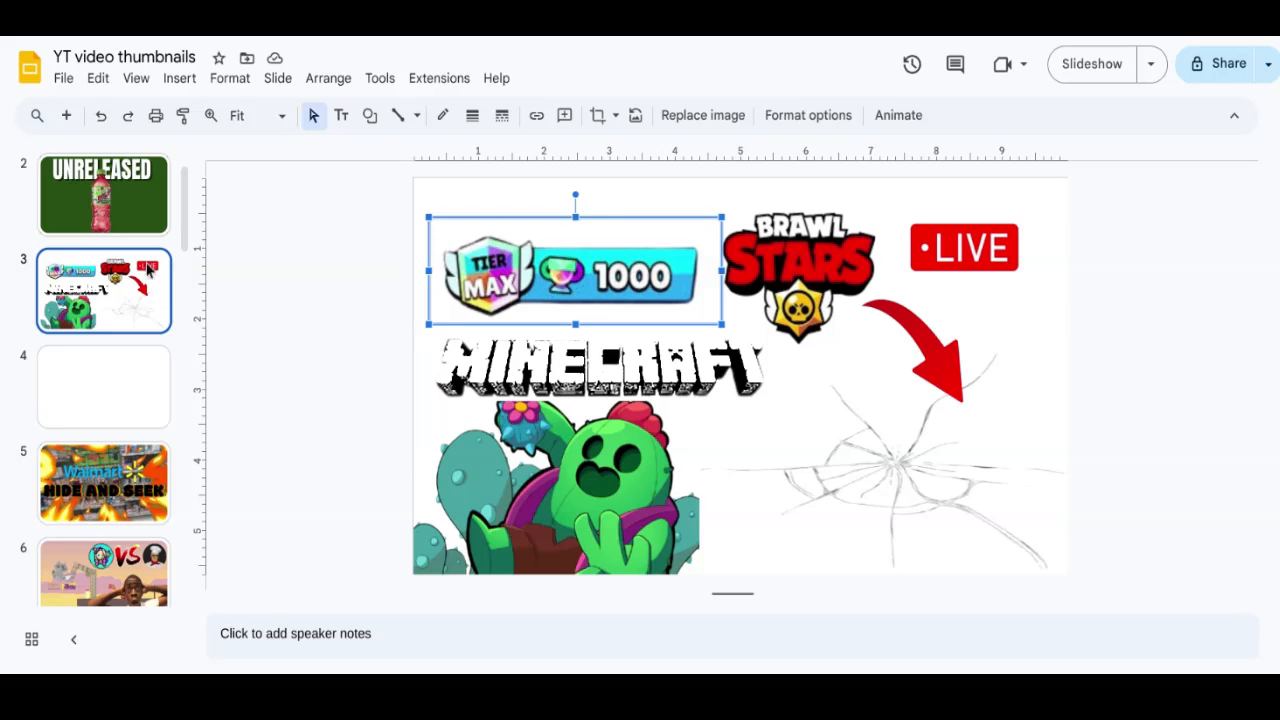
left_click(130, 350)
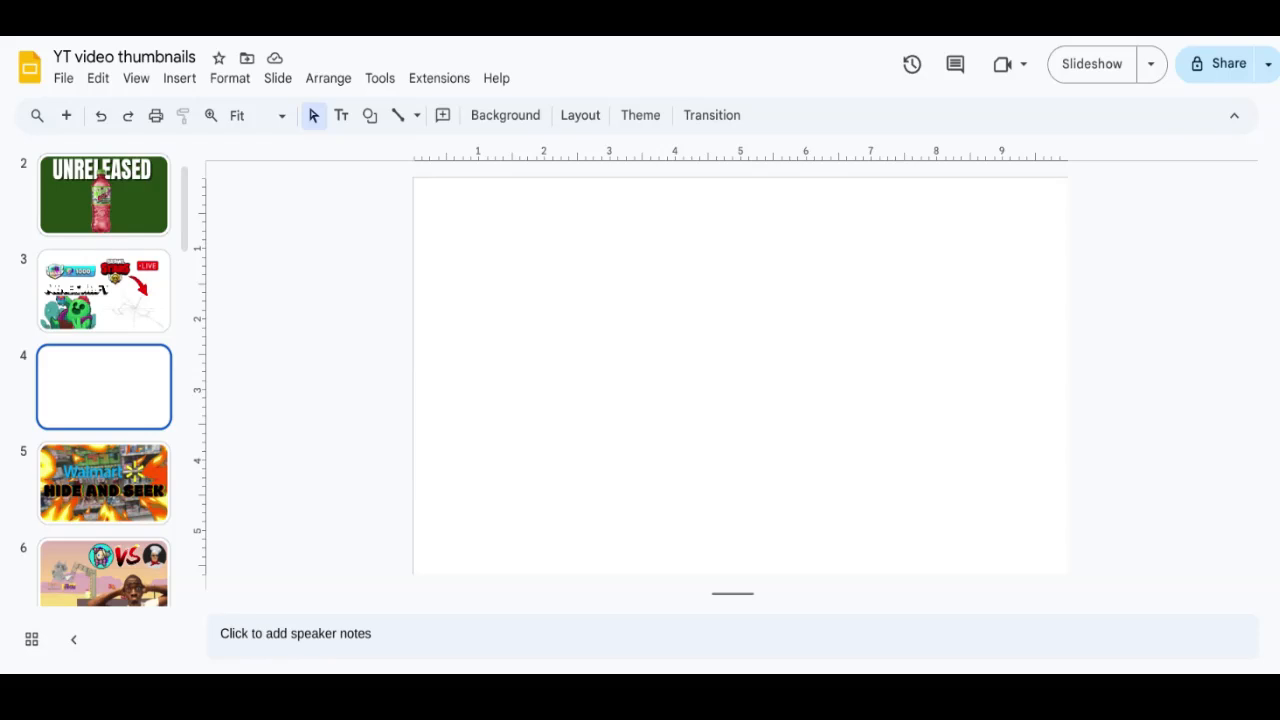
key("ctrl+v")
left_click(769, 320)
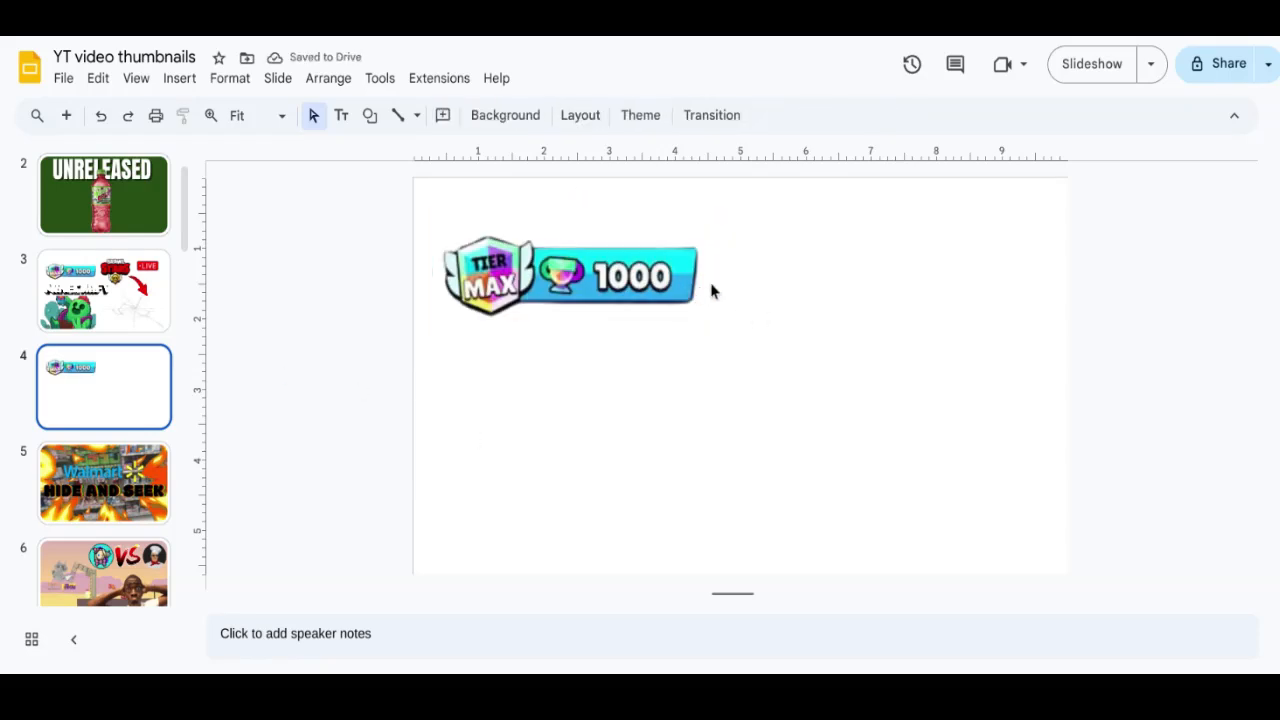
scroll(747, 296, "down", 2)
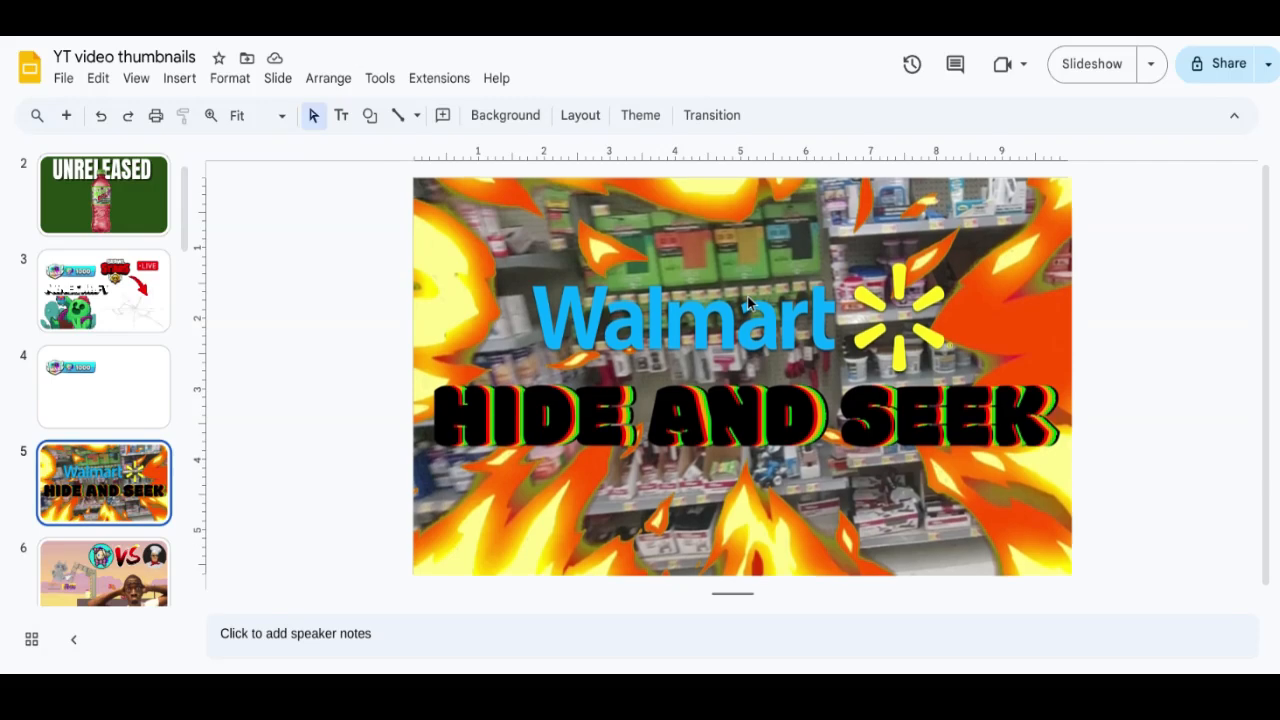
scroll(747, 296, "up", 2)
left_click(628, 287)
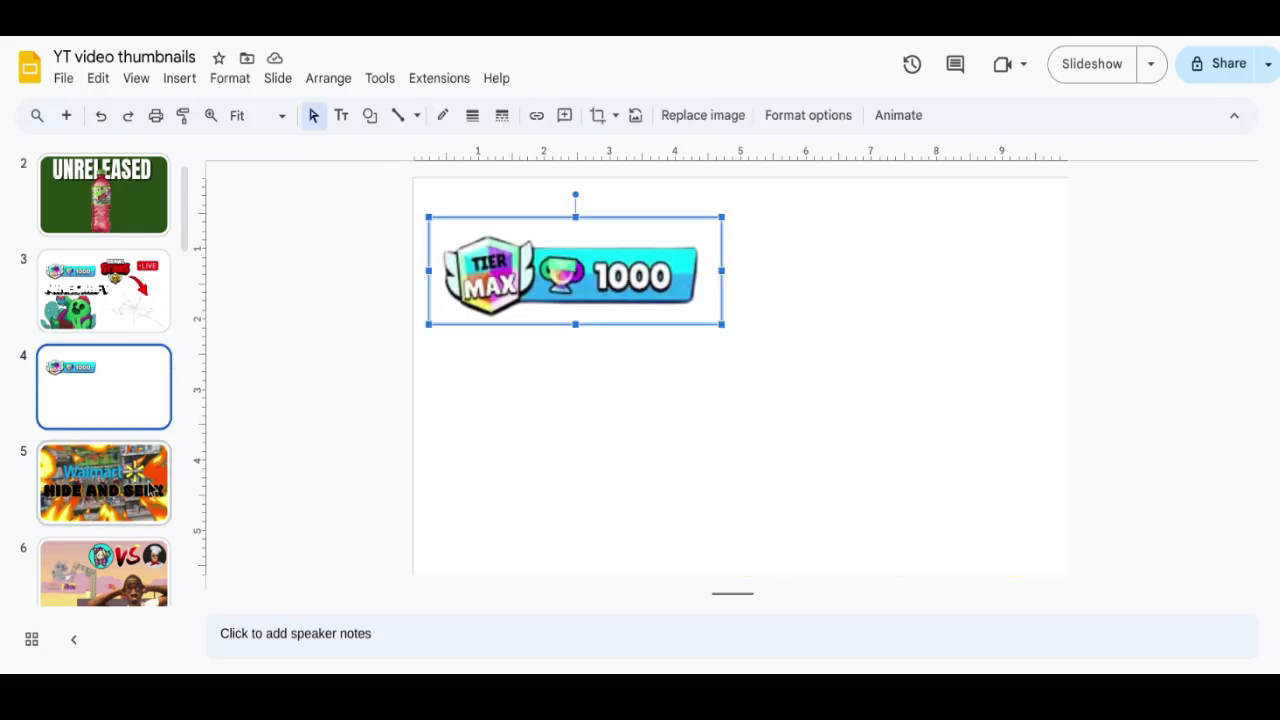
left_click(391, 295)
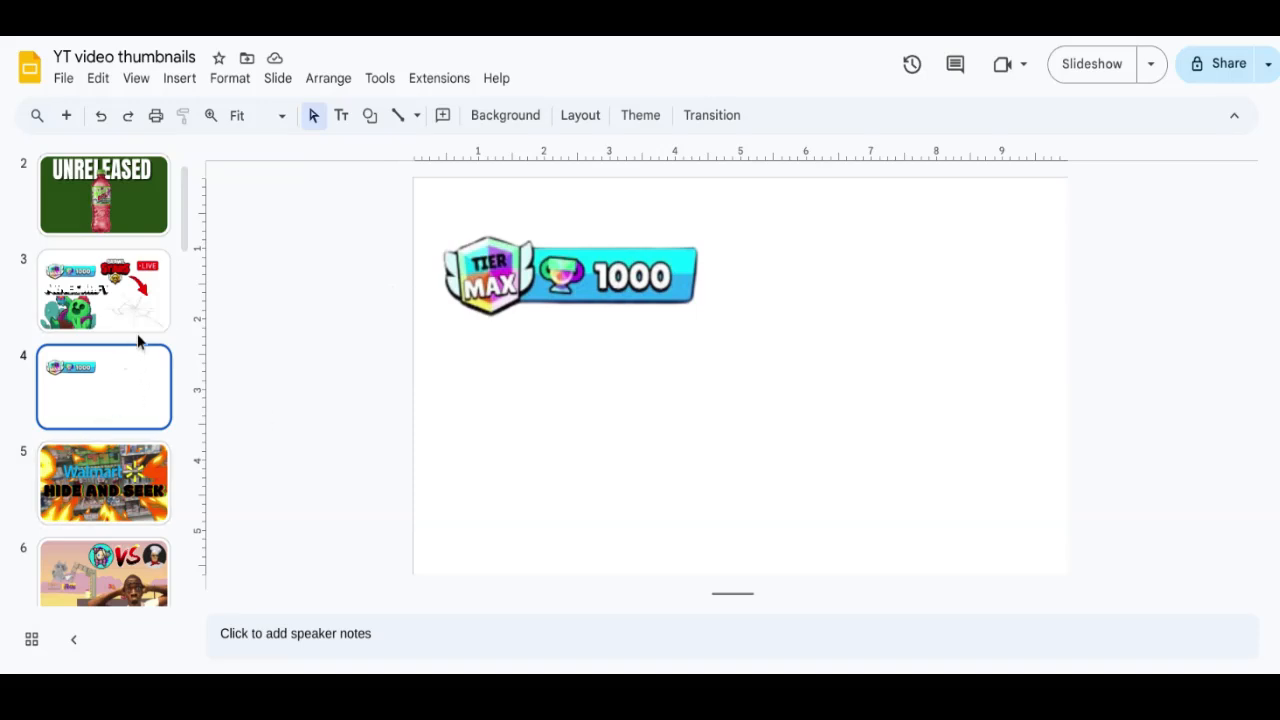
Step: Try deleting the Mountain Dew bottle from the UNRELEASED slide and undo the deletion
scroll(135, 250, "up", 1)
left_click(132, 226)
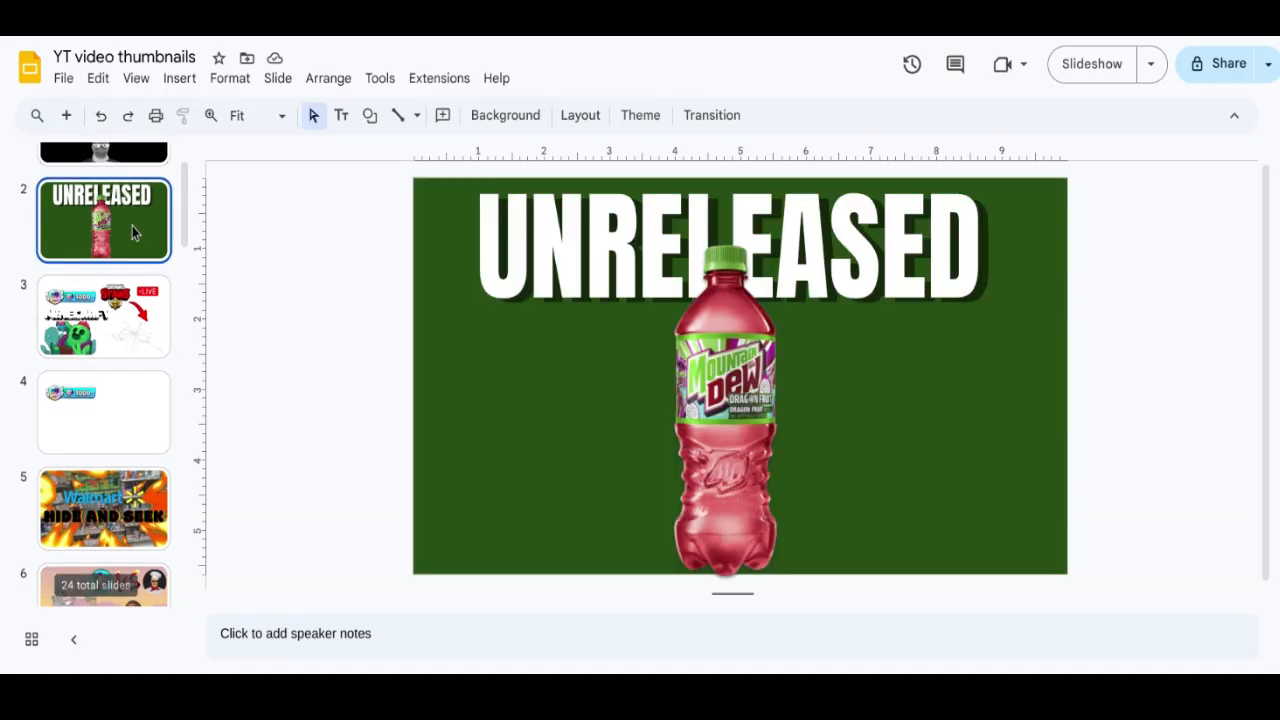
left_click(760, 385)
key("Delete")
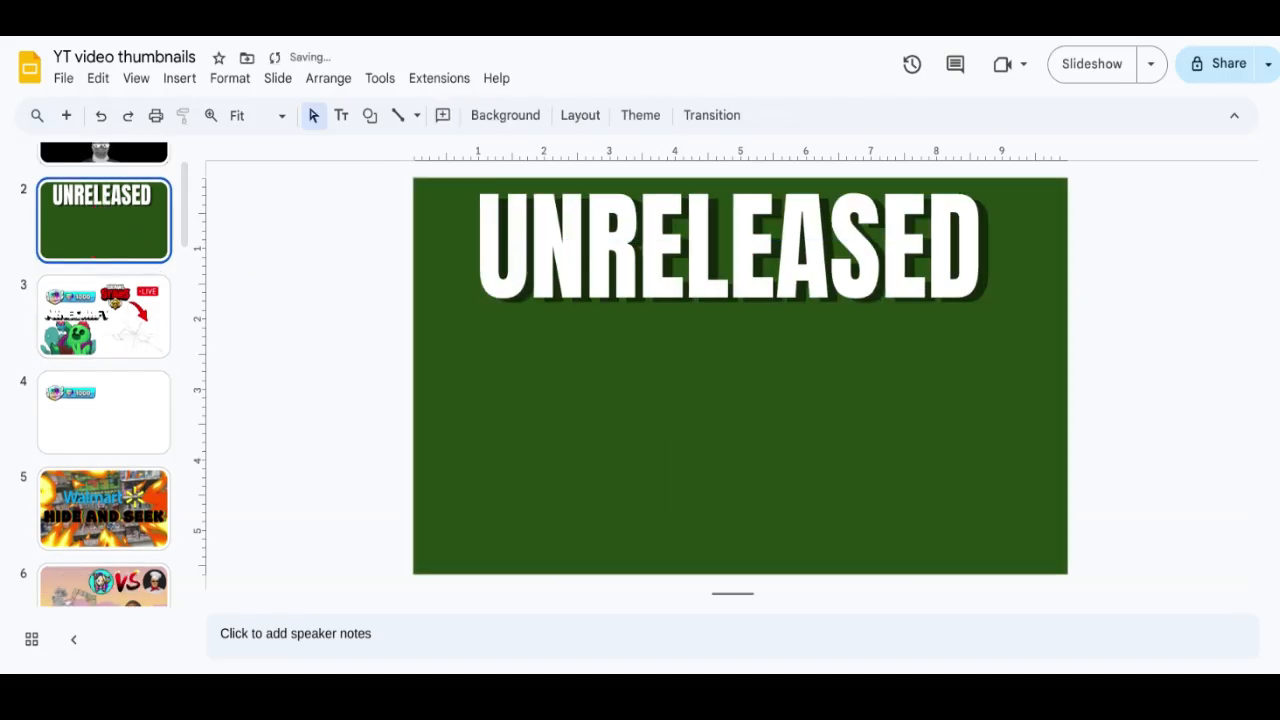
left_click(104, 116)
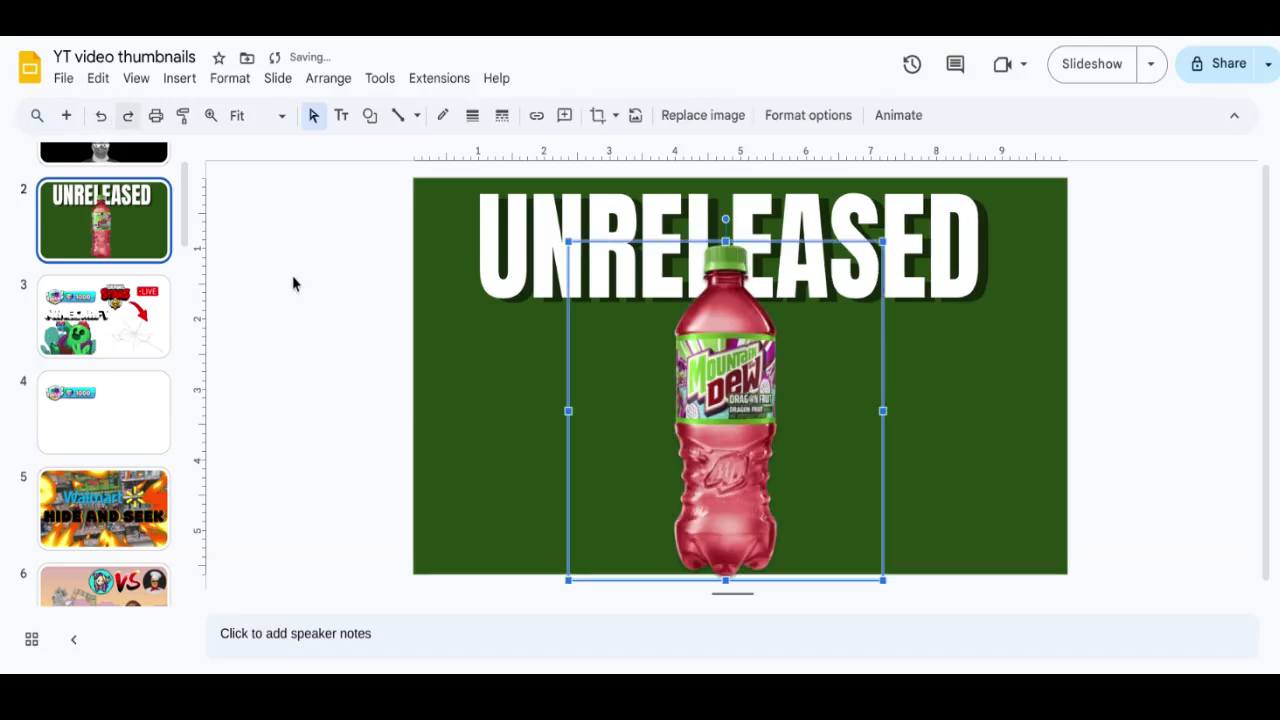
left_click(291, 283)
left_click(486, 277)
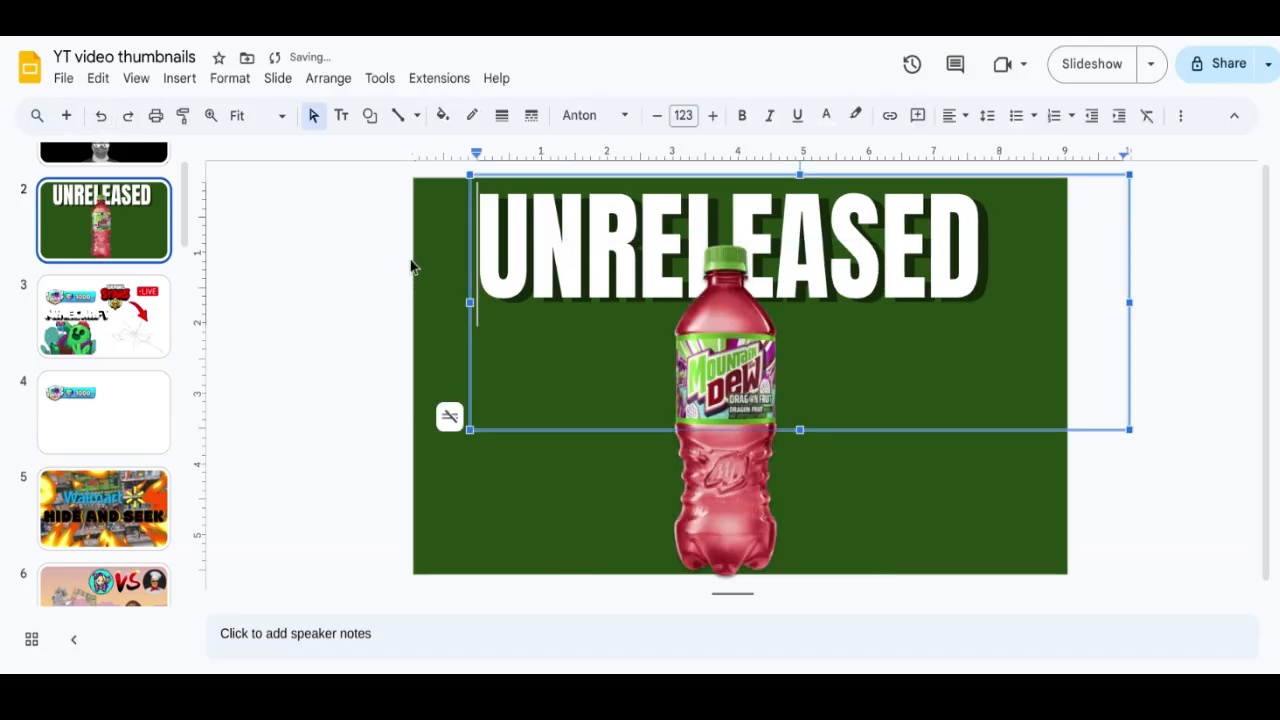
left_click(411, 266)
Step: Copy the Brawl Stars logo from slide 3 onto slide 4
left_click(142, 316)
scroll(142, 316, "down", 1)
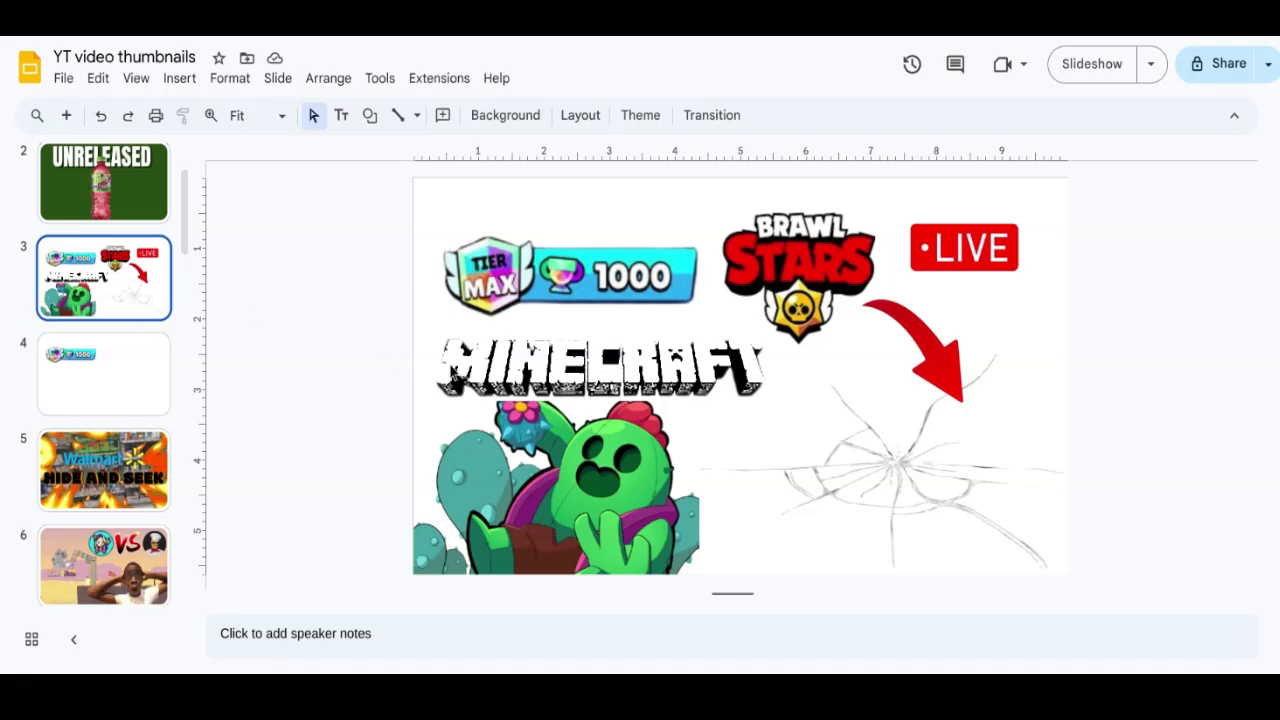
left_click(809, 273)
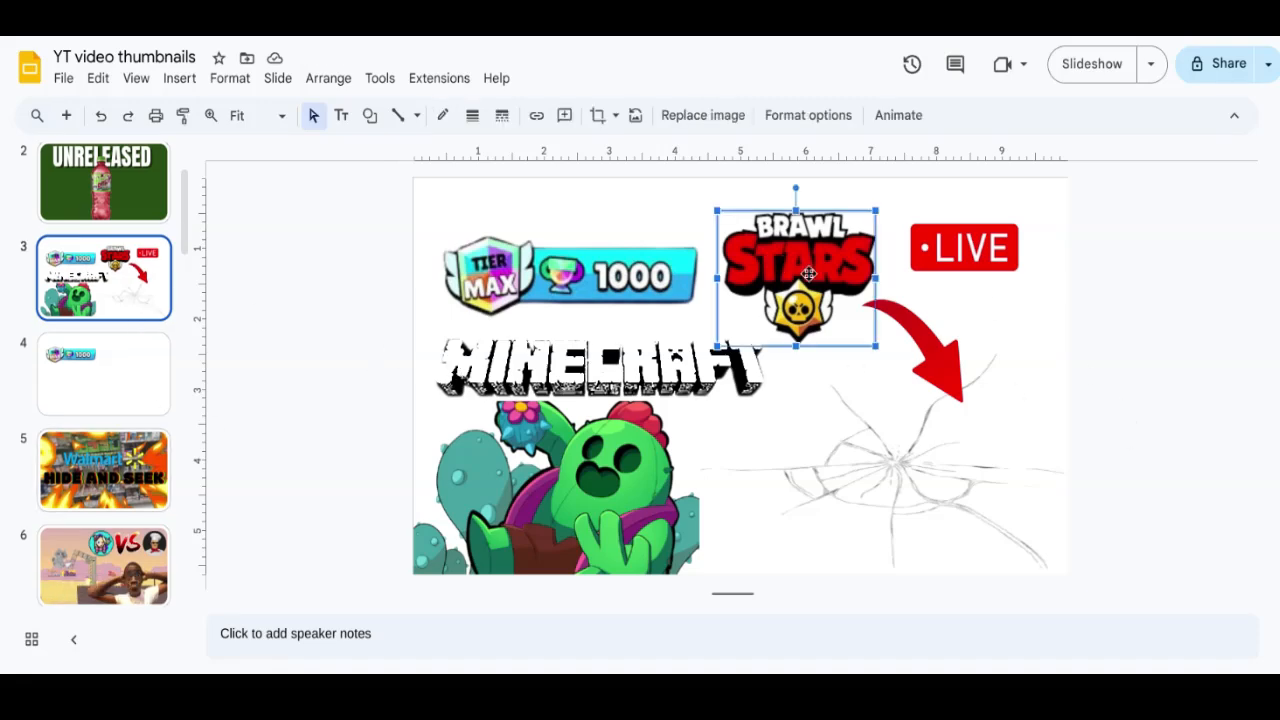
left_click(168, 363)
key("ctrl+v")
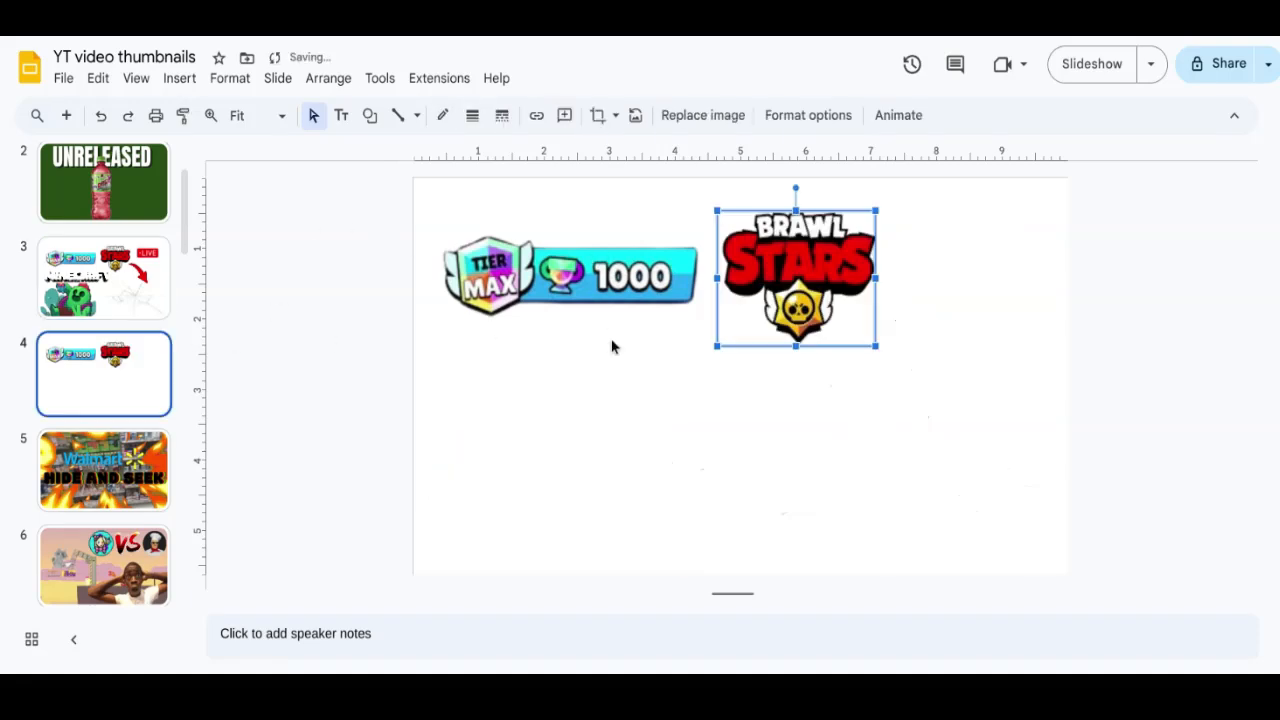
Step: Shrink the Brawl Stars logo slightly and move it to the upper-right area of the slide
left_click_drag(716, 211, 788, 251)
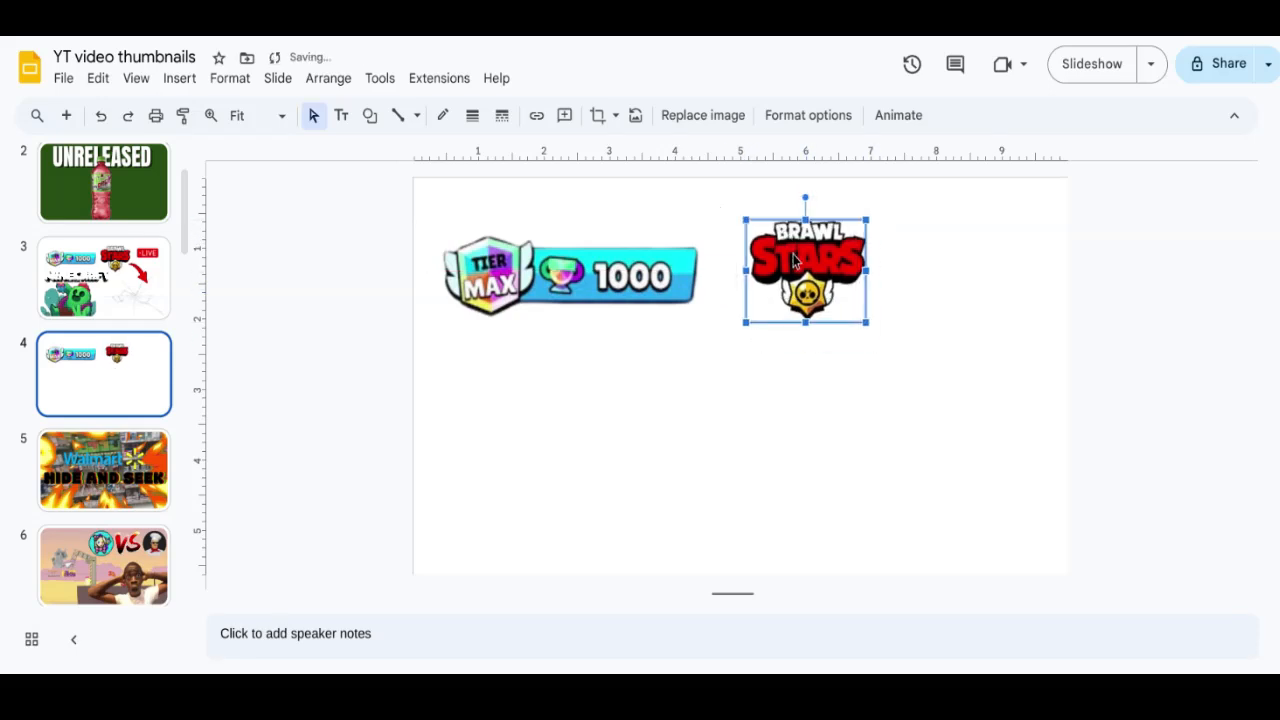
left_click_drag(864, 221, 862, 223)
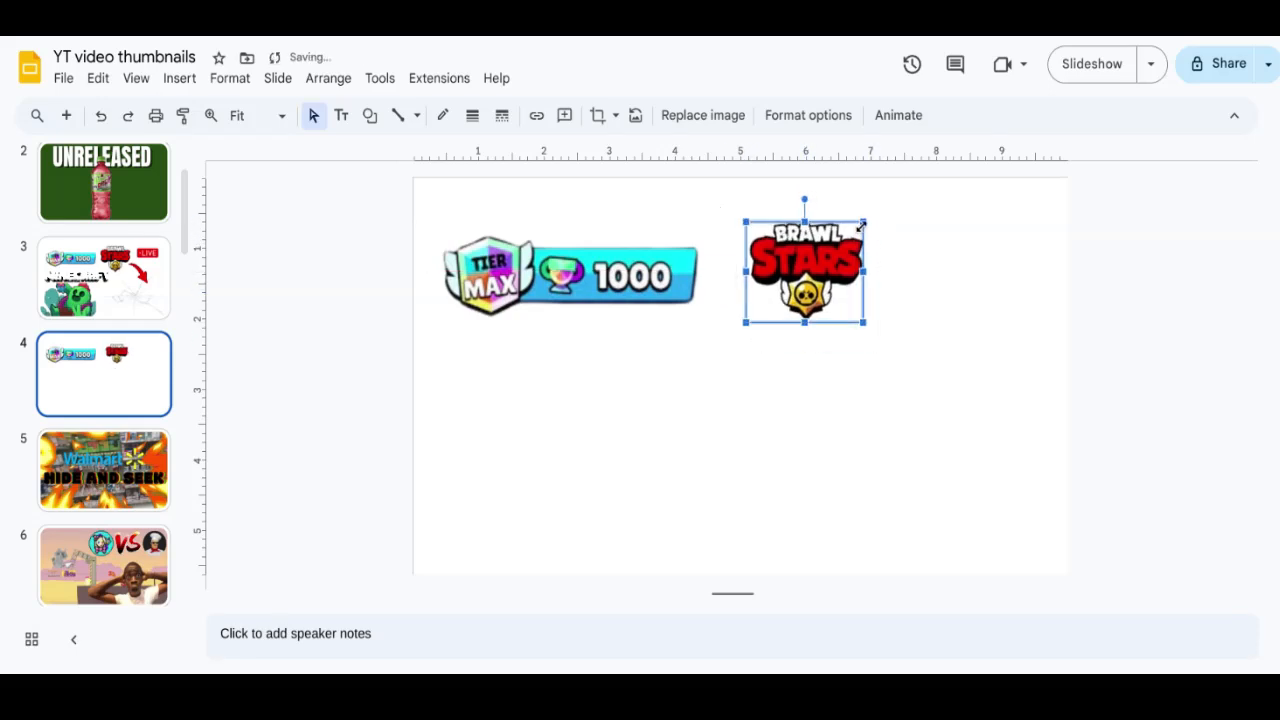
left_click_drag(1007, 243, 985, 261)
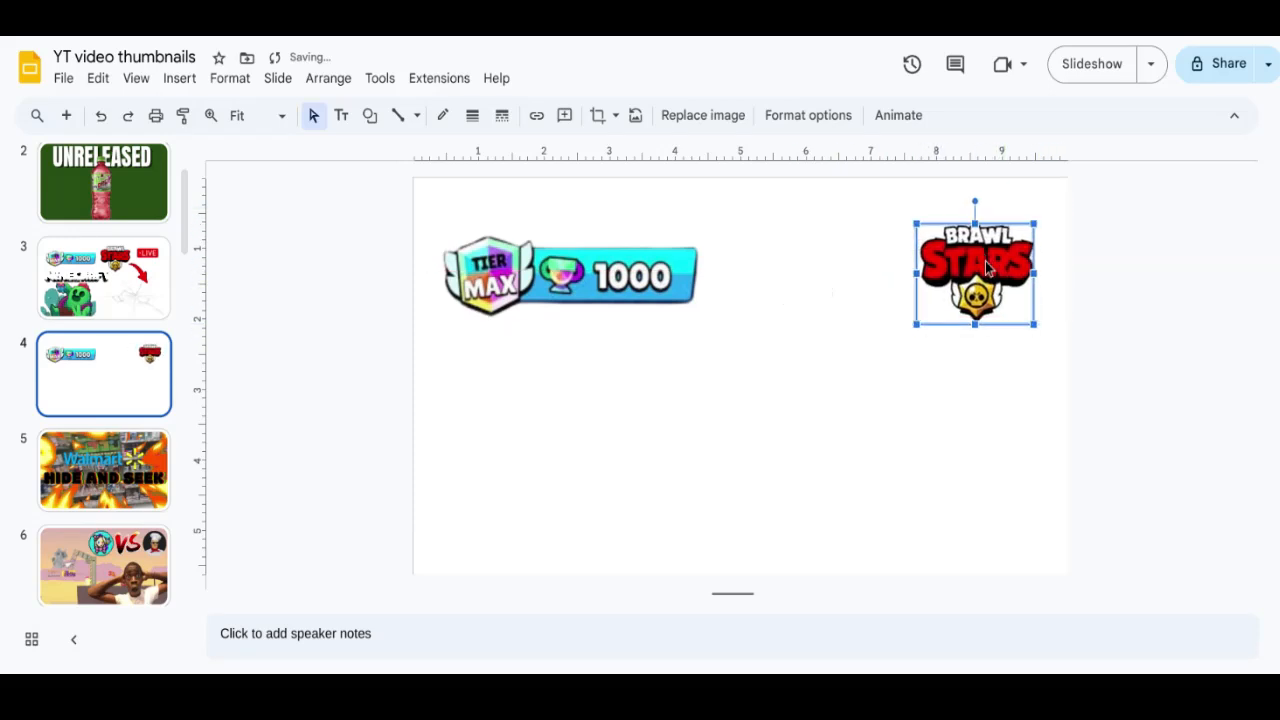
left_click(1117, 287)
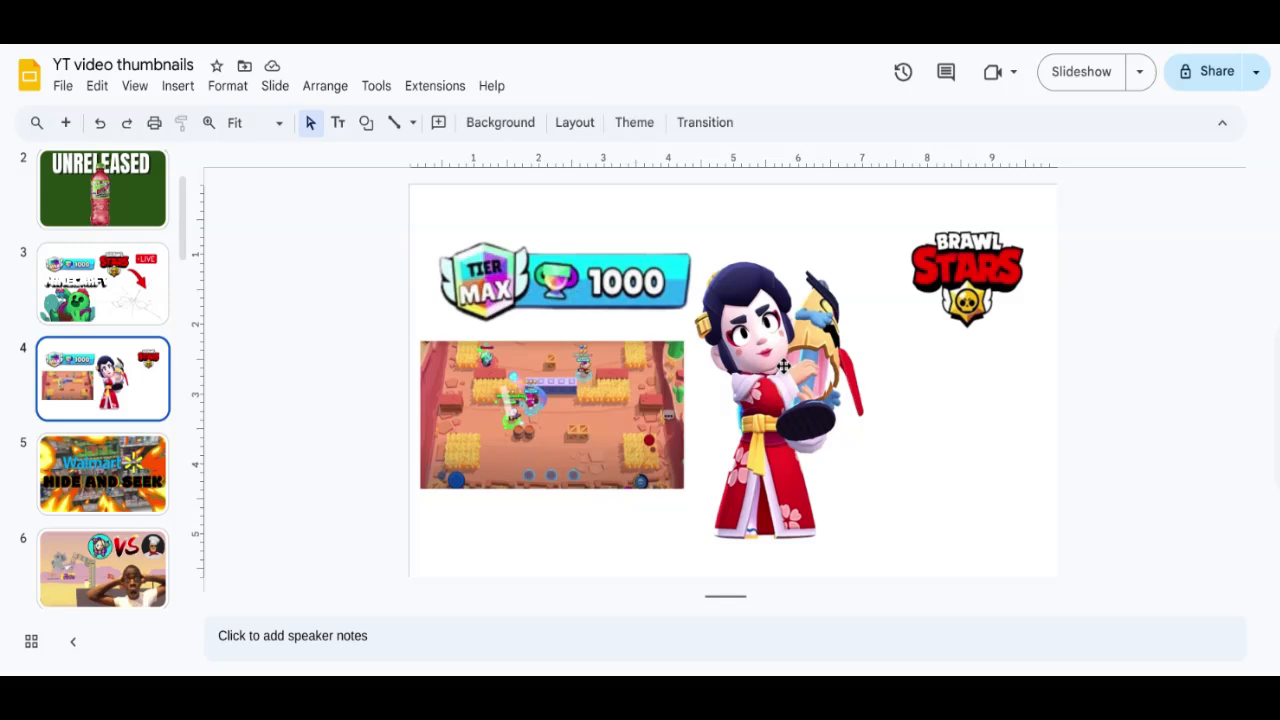
Step: Move the gameplay screenshot to the slide's upper-left corner and enlarge it to cover the whole slide
left_click(635, 396)
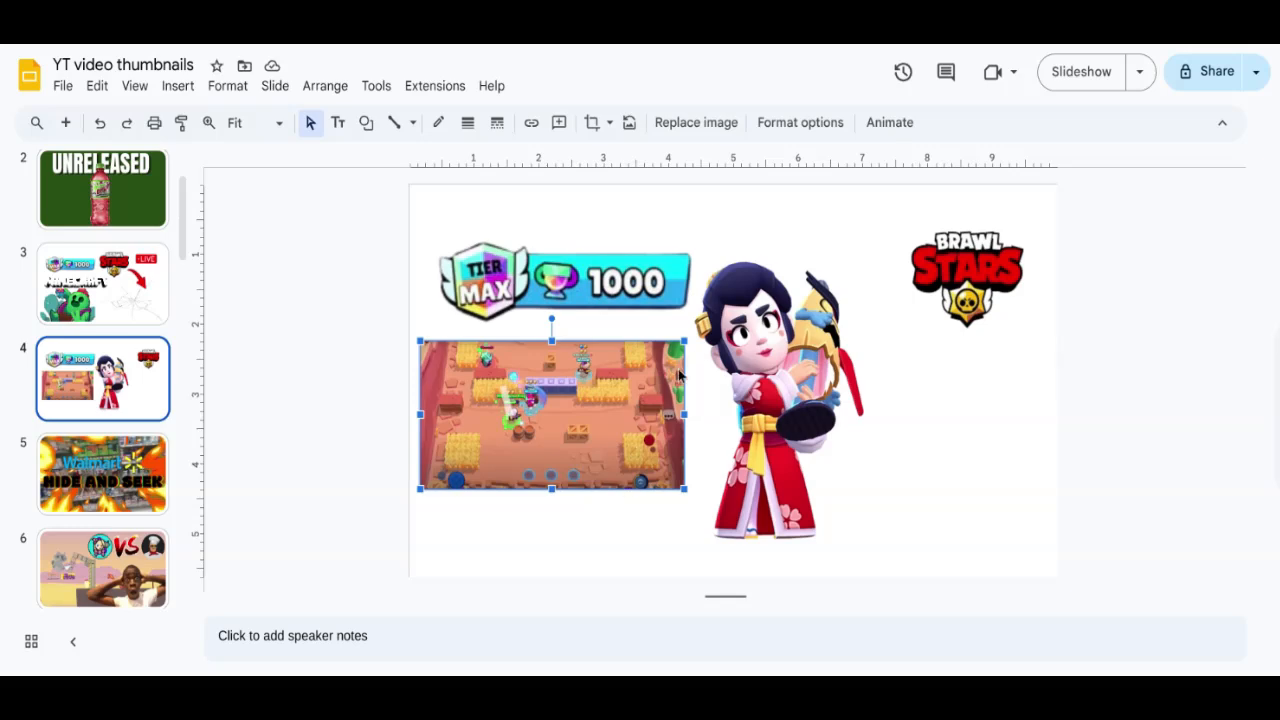
left_click(601, 518)
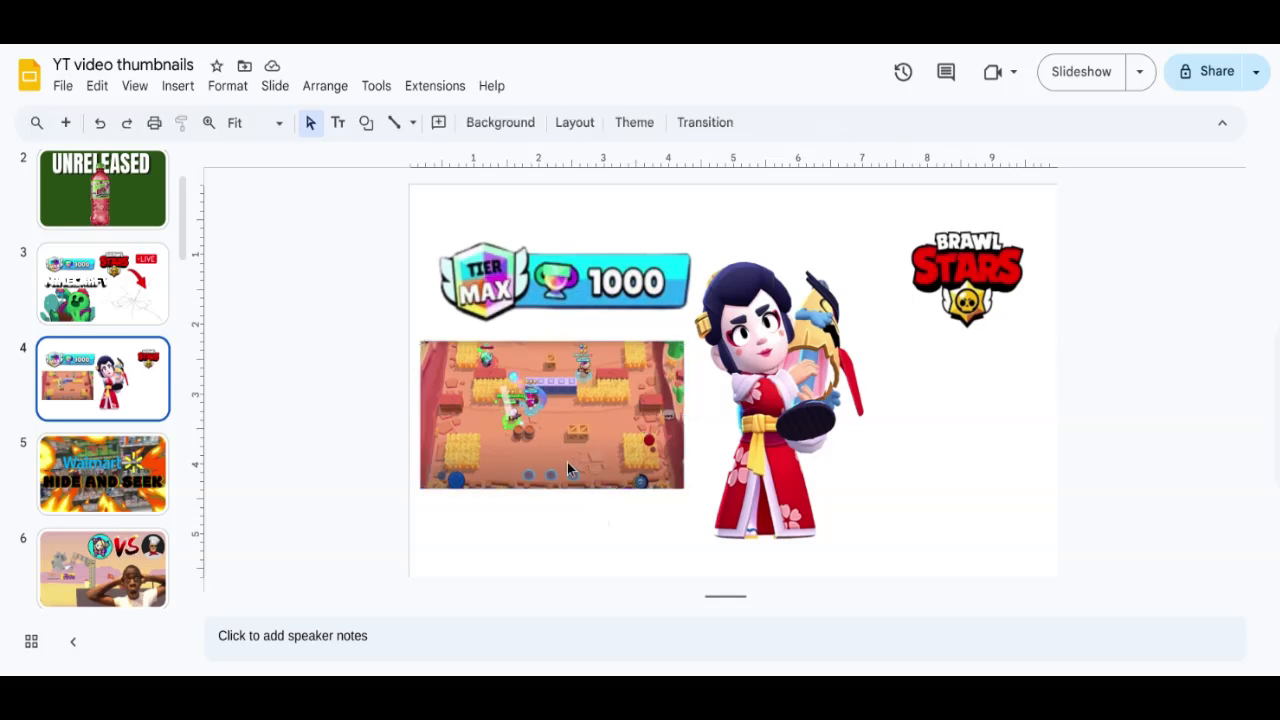
left_click(560, 420)
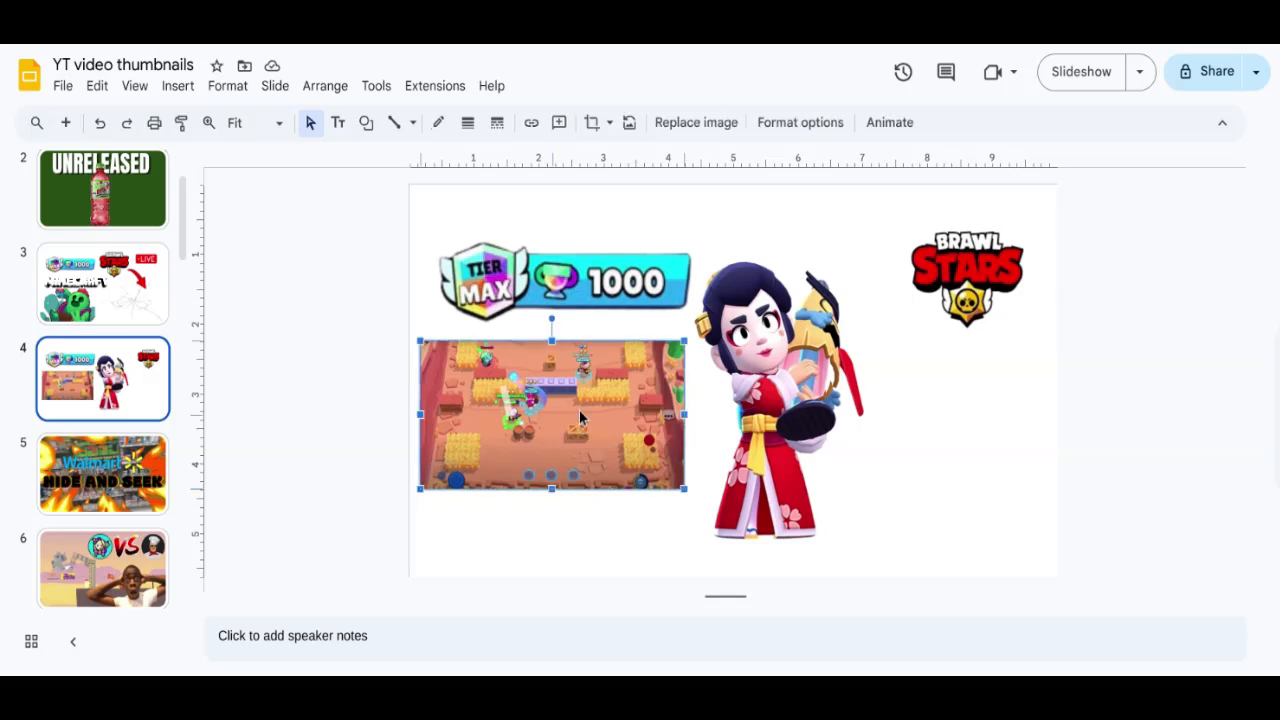
left_click_drag(580, 420, 569, 264)
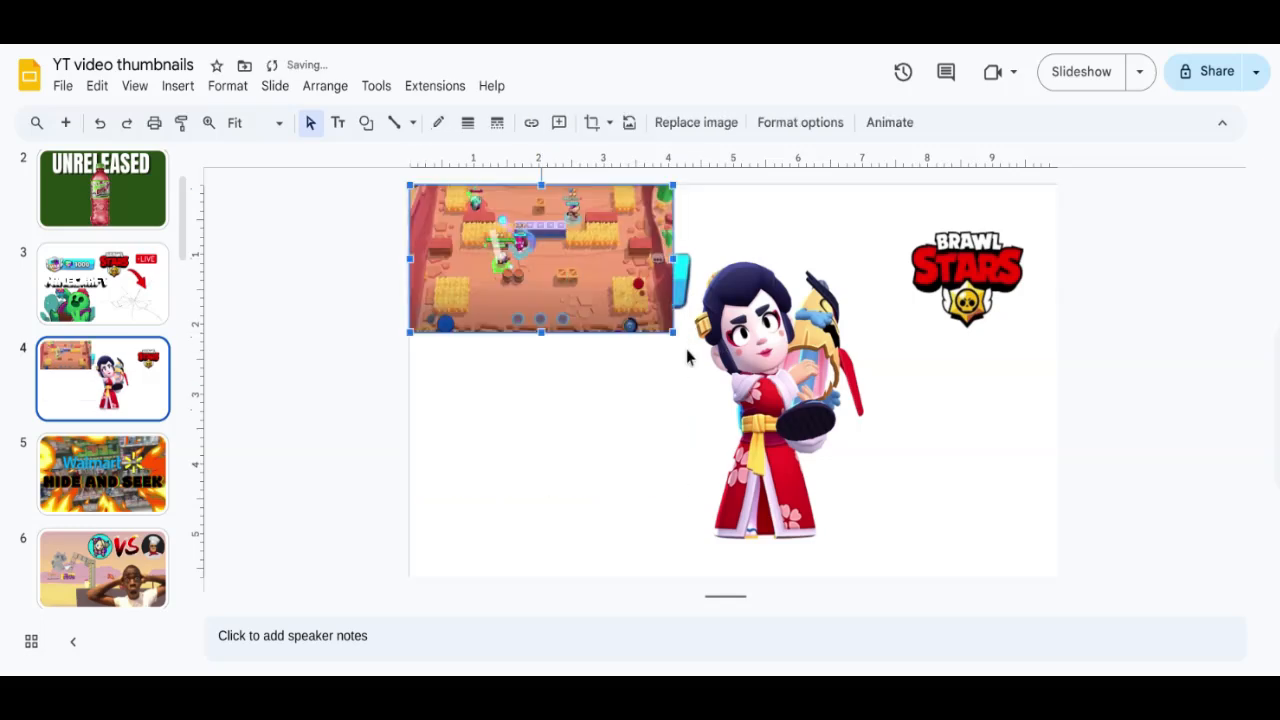
left_click_drag(670, 333, 960, 580)
Step: Send the gameplay screenshot to the back, behind the badge, character and logo
right_click(1023, 357)
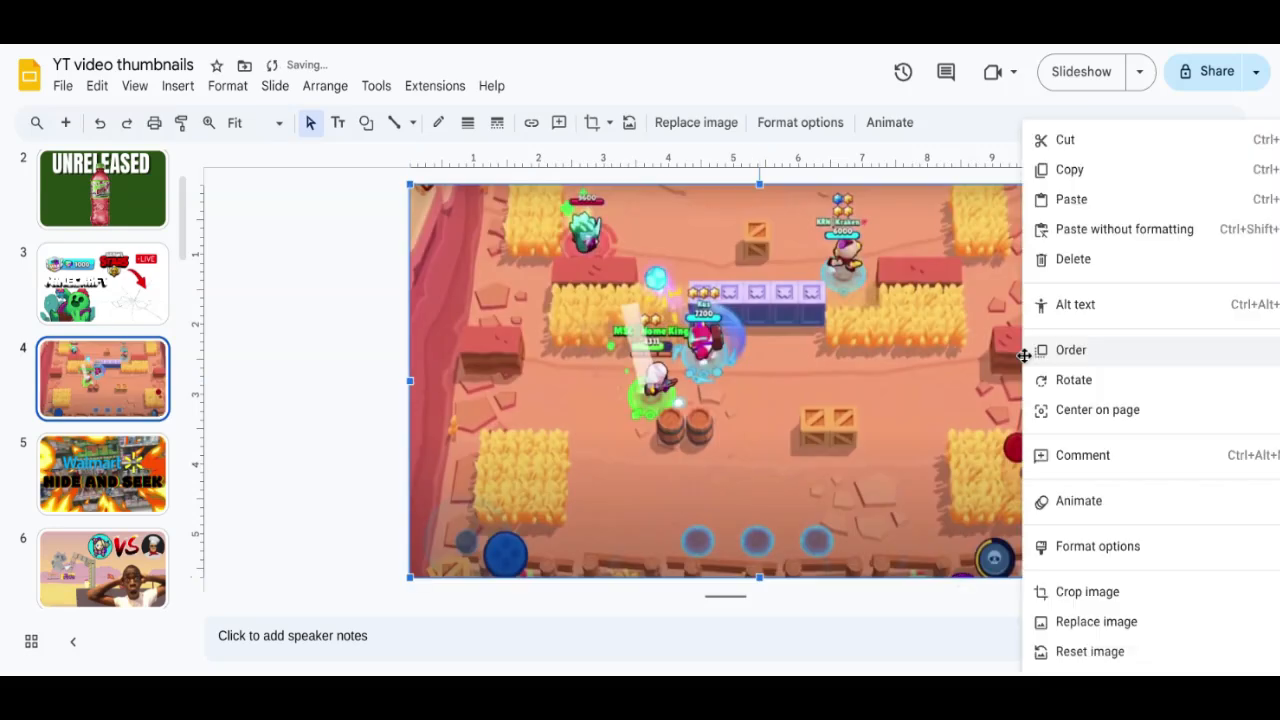
mouse_move(1070, 350)
left_click(882, 444)
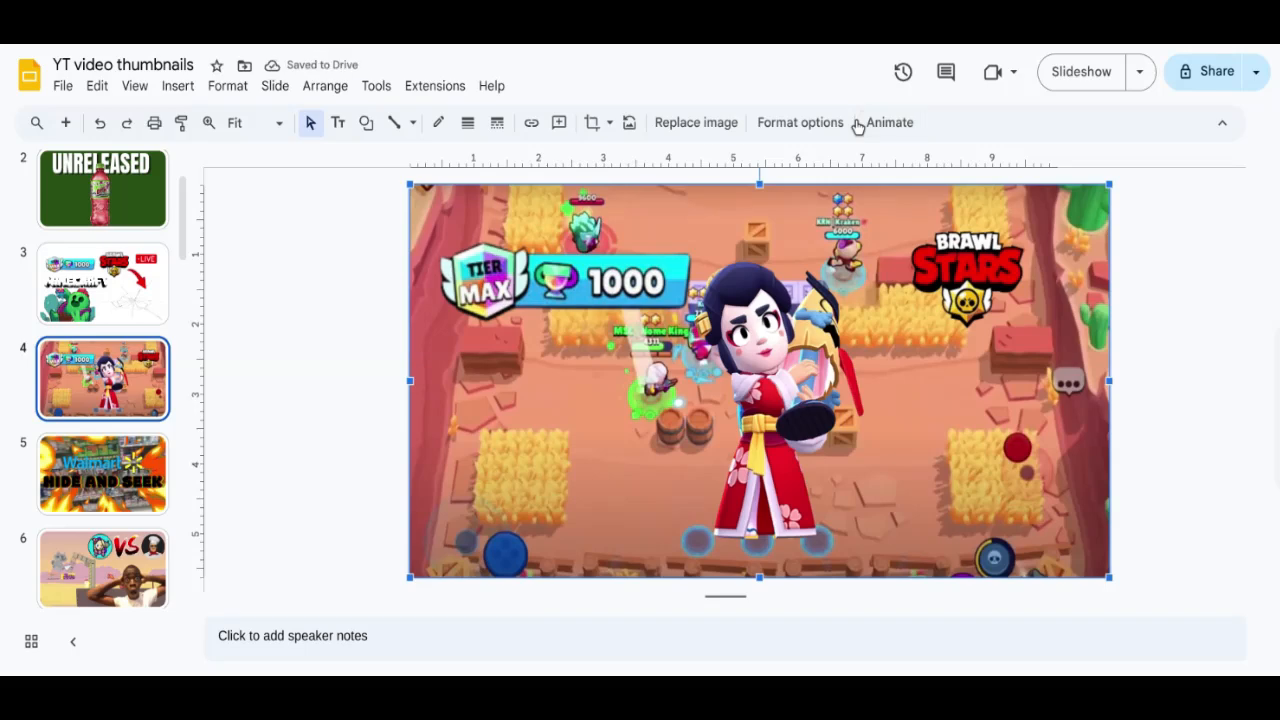
Step: Darken the gameplay background by setting its brightness to -35% and its contrast to 28%
left_click(820, 124)
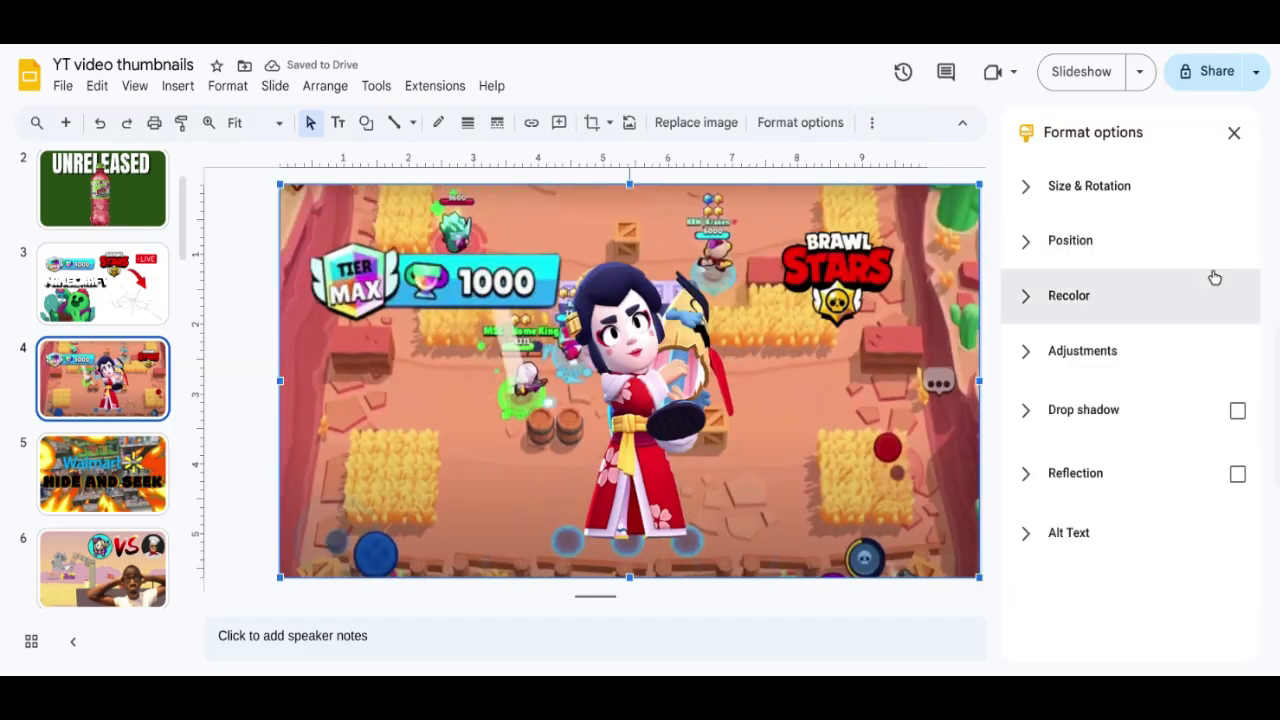
left_click(1169, 349)
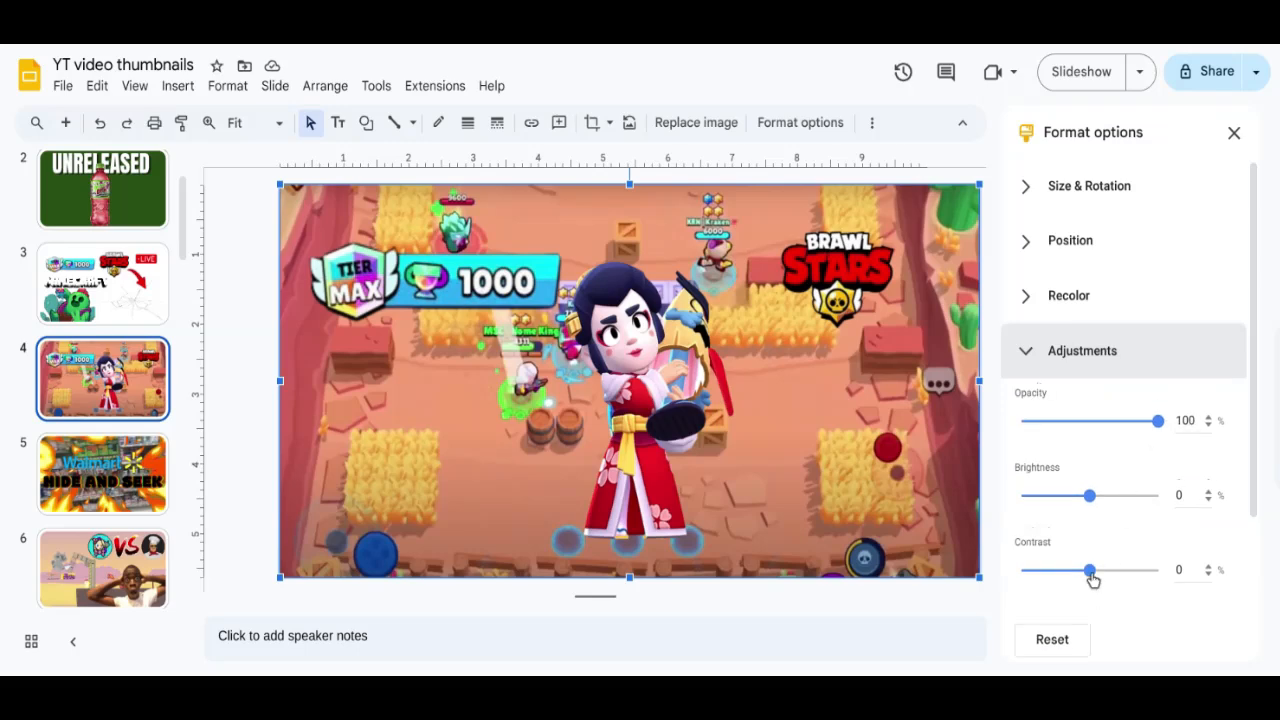
left_click_drag(1089, 570, 1127, 573)
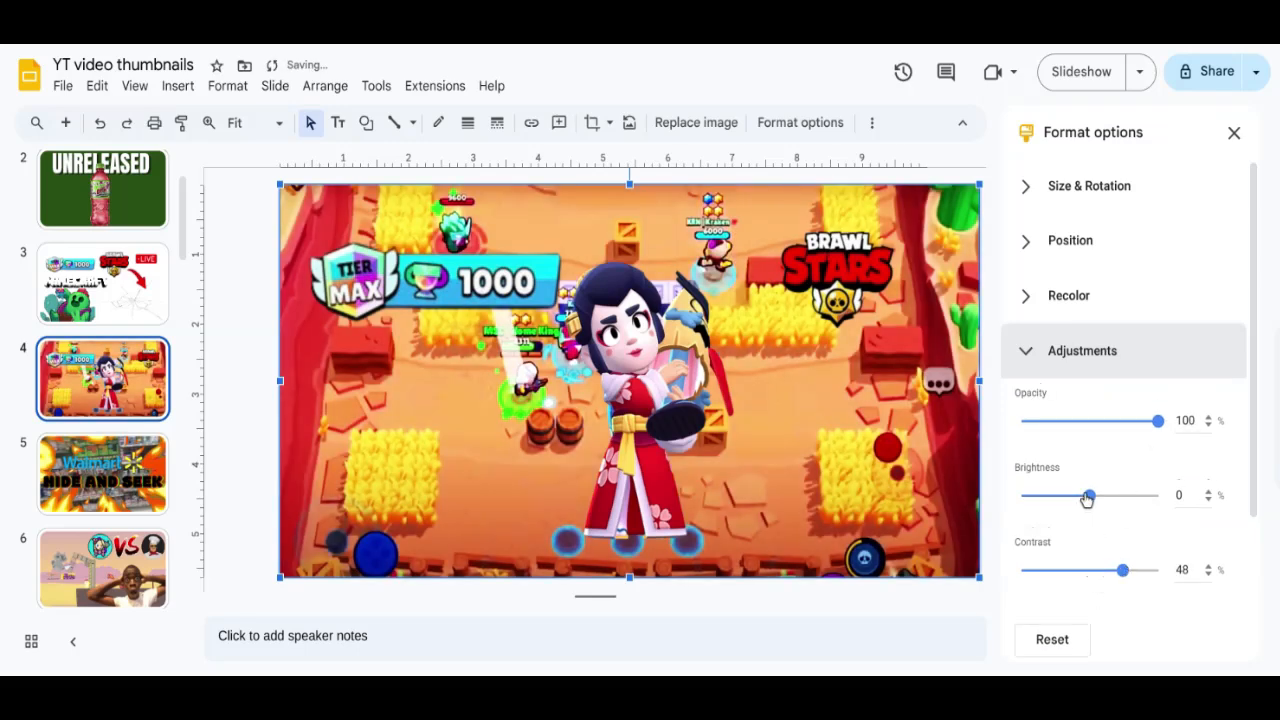
mouse_move(1089, 495)
left_mouse_down()
mouse_move(1047, 495)
mouse_move(1067, 497)
left_mouse_up()
left_click_drag(1122, 570, 1088, 572)
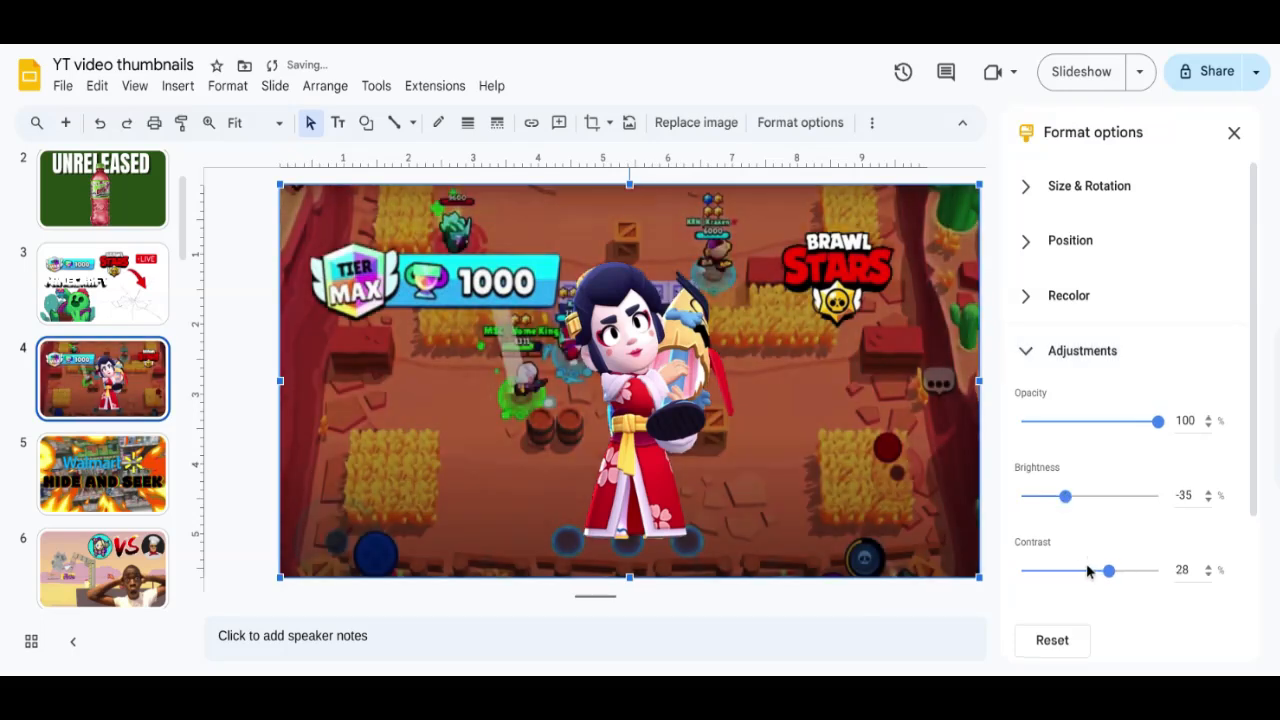
left_click(1063, 288)
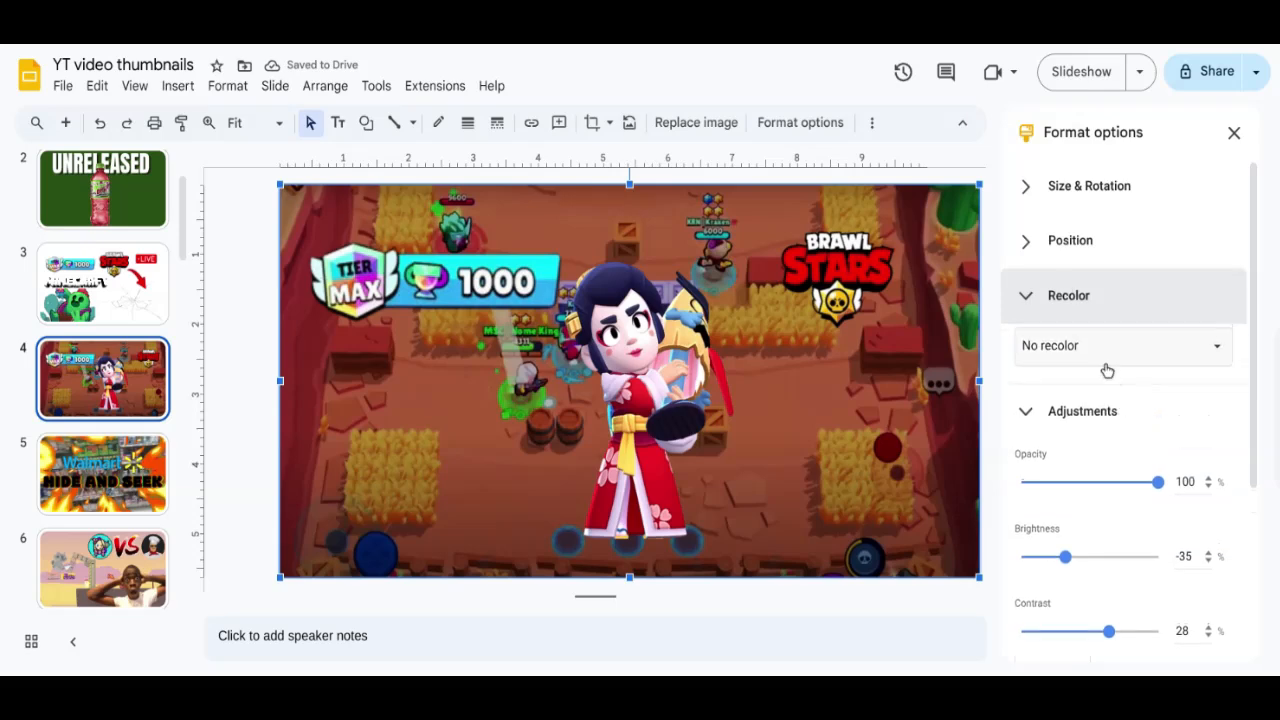
left_click(1107, 369)
scroll(1114, 486, "down", 3)
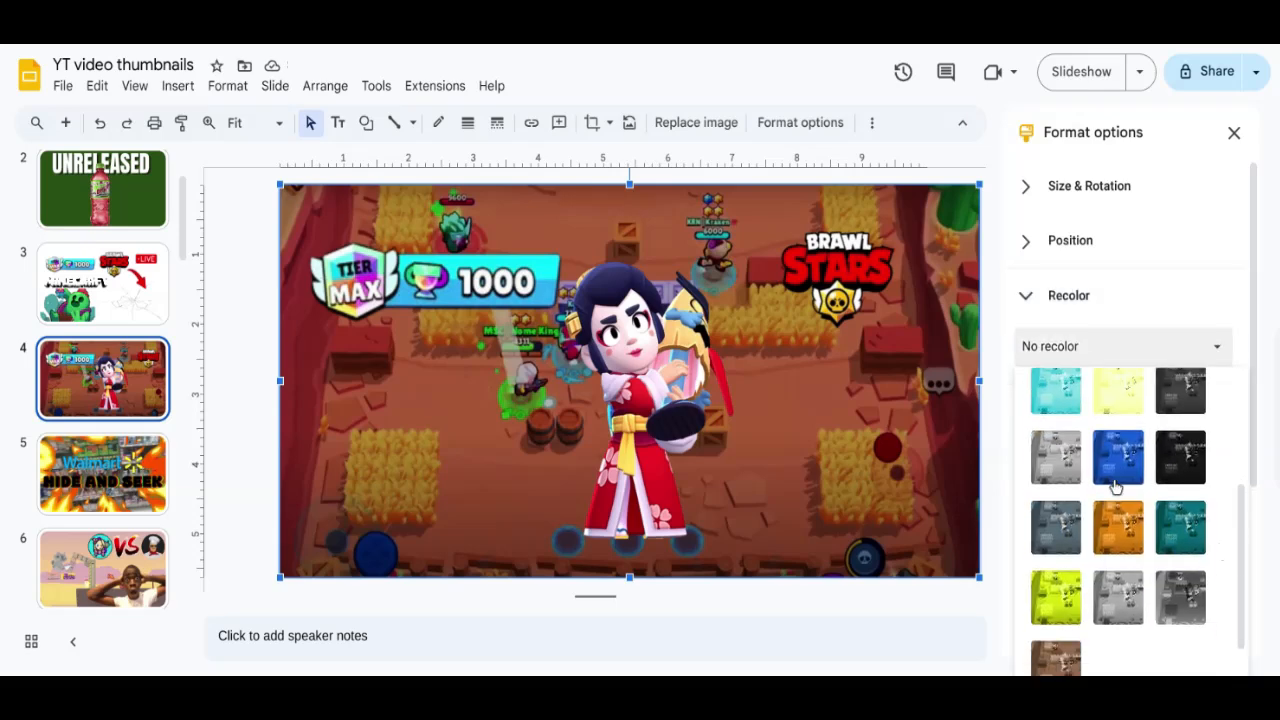
scroll(1150, 540, "up", 3)
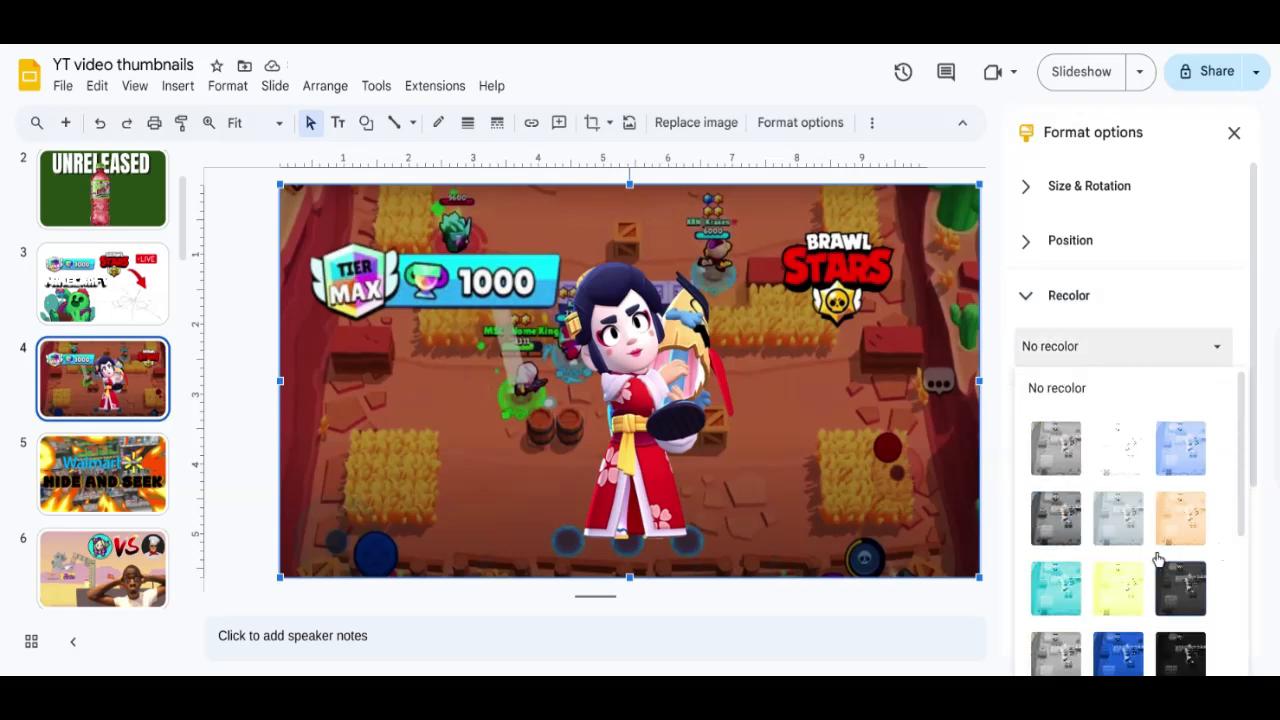
left_click(1116, 352)
Step: Move the trophy badge to the top centre of the slide and the character below it, down to the slide's lower edge
left_click(680, 410)
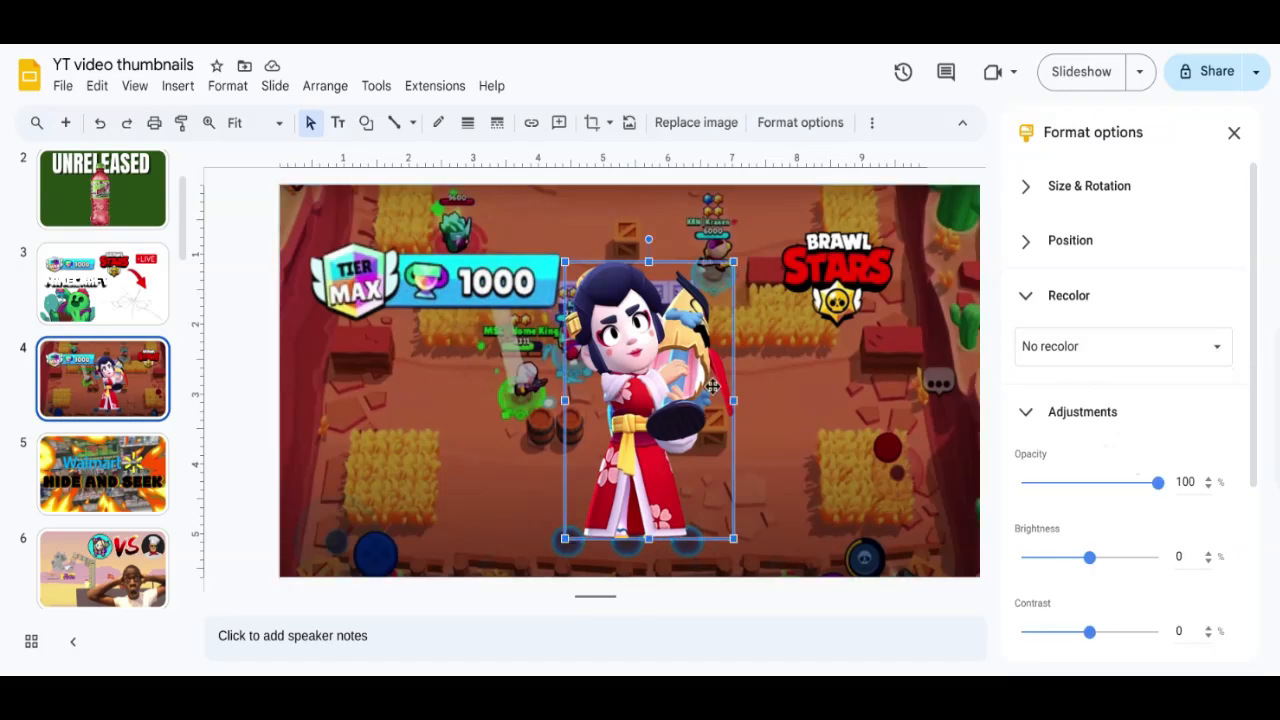
left_click(1234, 132)
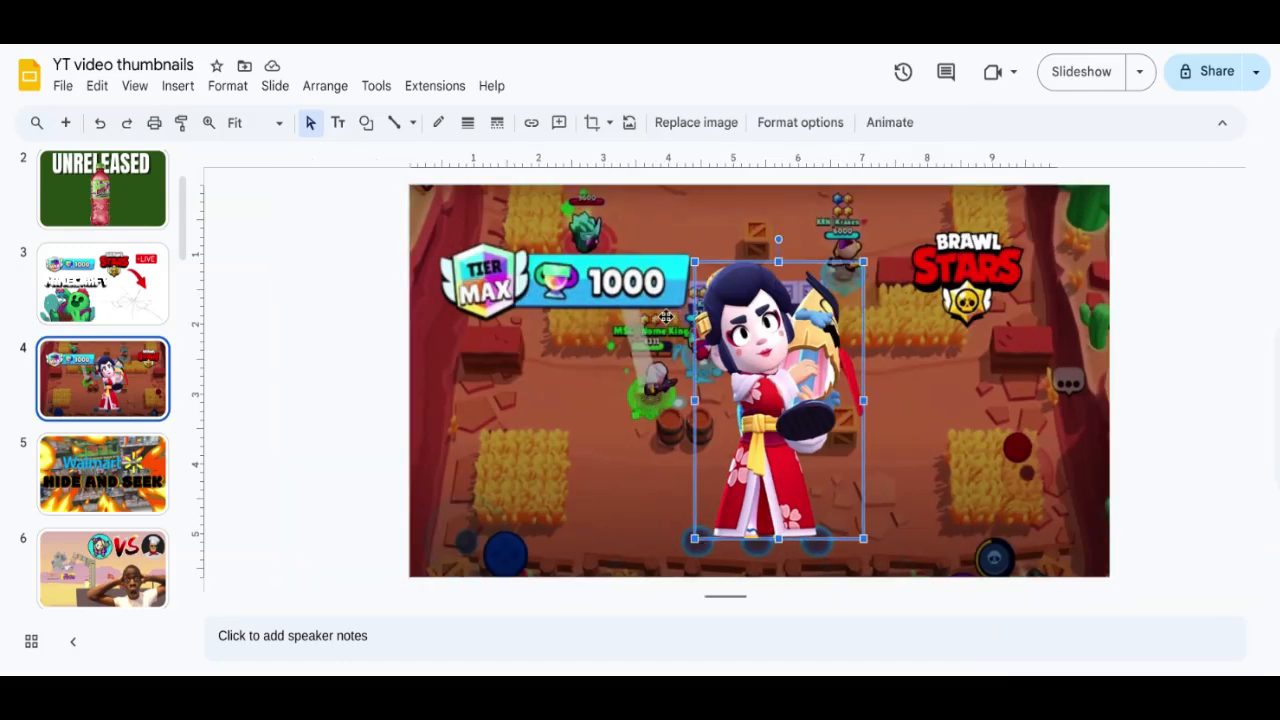
left_click(636, 284)
left_click_drag(636, 282, 810, 258)
left_click(788, 330)
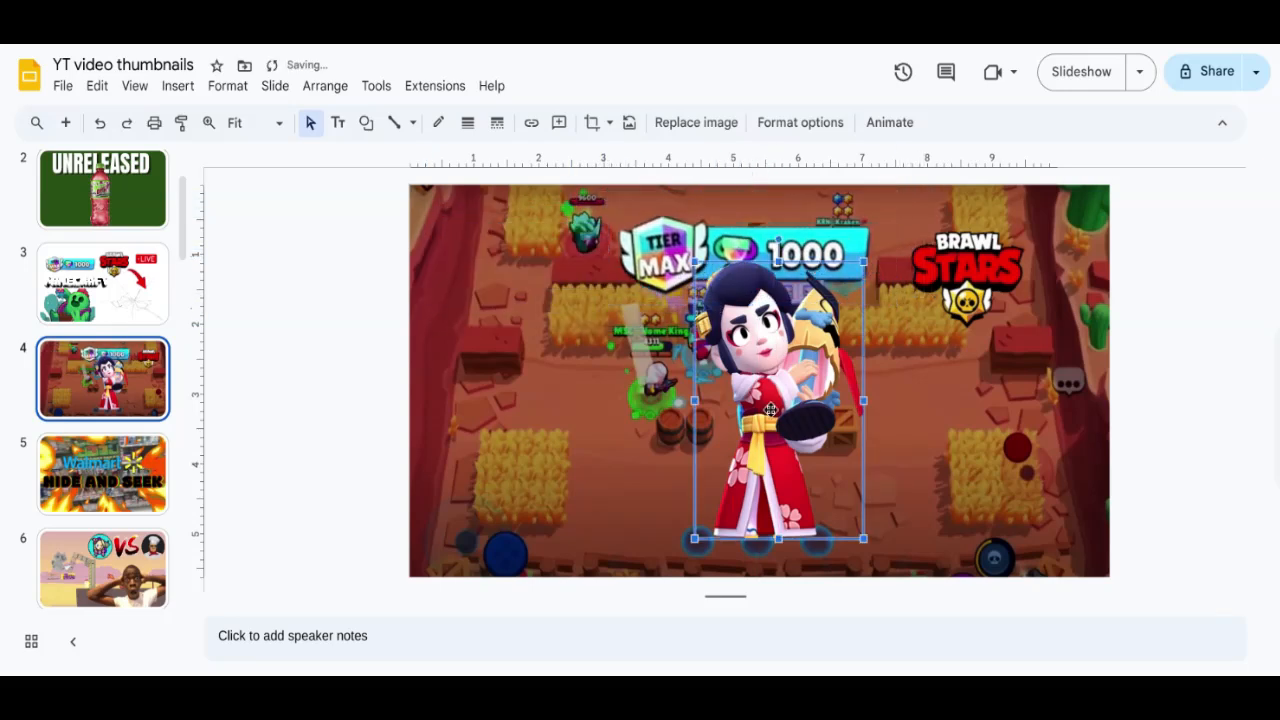
left_click_drag(767, 446, 753, 484)
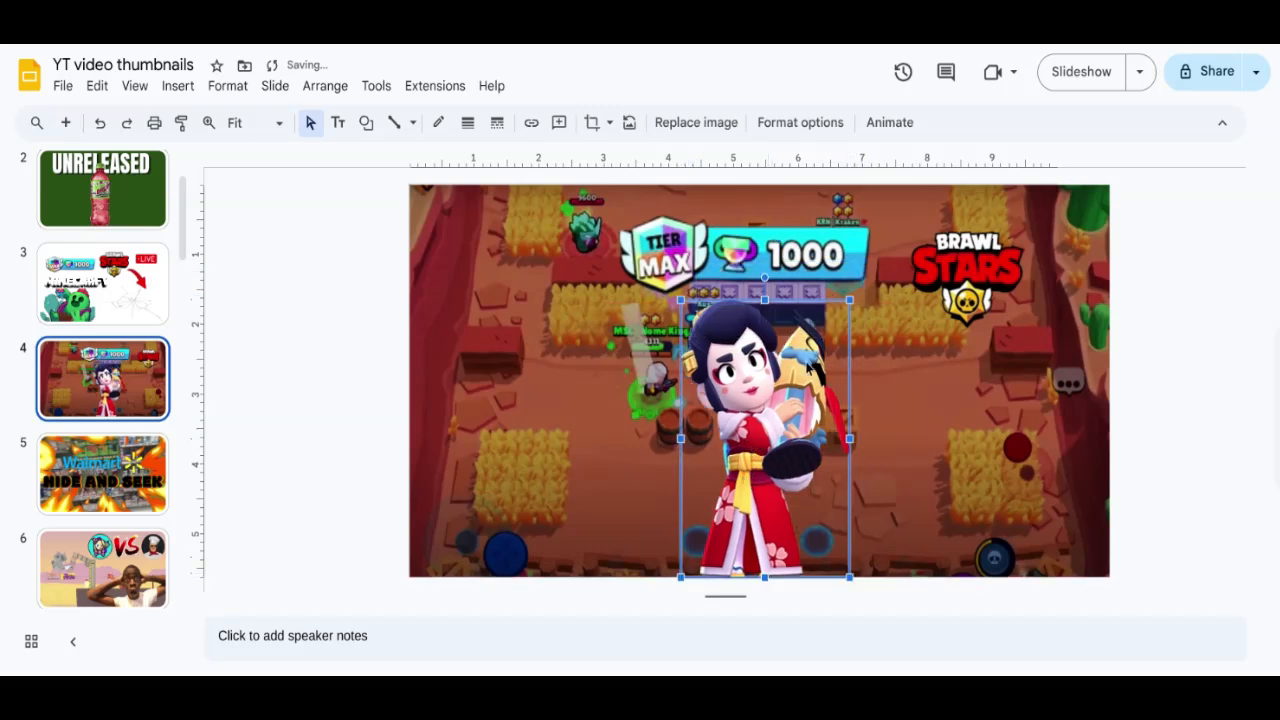
Step: Enlarge the character slightly while keeping its feet on the slide's lower edge, and raise the trophy badge a little above its head
mouse_move(778, 398)
left_mouse_down()
mouse_move(783, 373)
mouse_move(783, 400)
left_mouse_up()
left_click_drag(853, 304, 834, 243)
Step: Move the Brawl Stars logo into the slide's upper-right corner and shrink it slightly
left_click_drag(1002, 263, 1055, 226)
left_click_drag(1087, 291, 1040, 261)
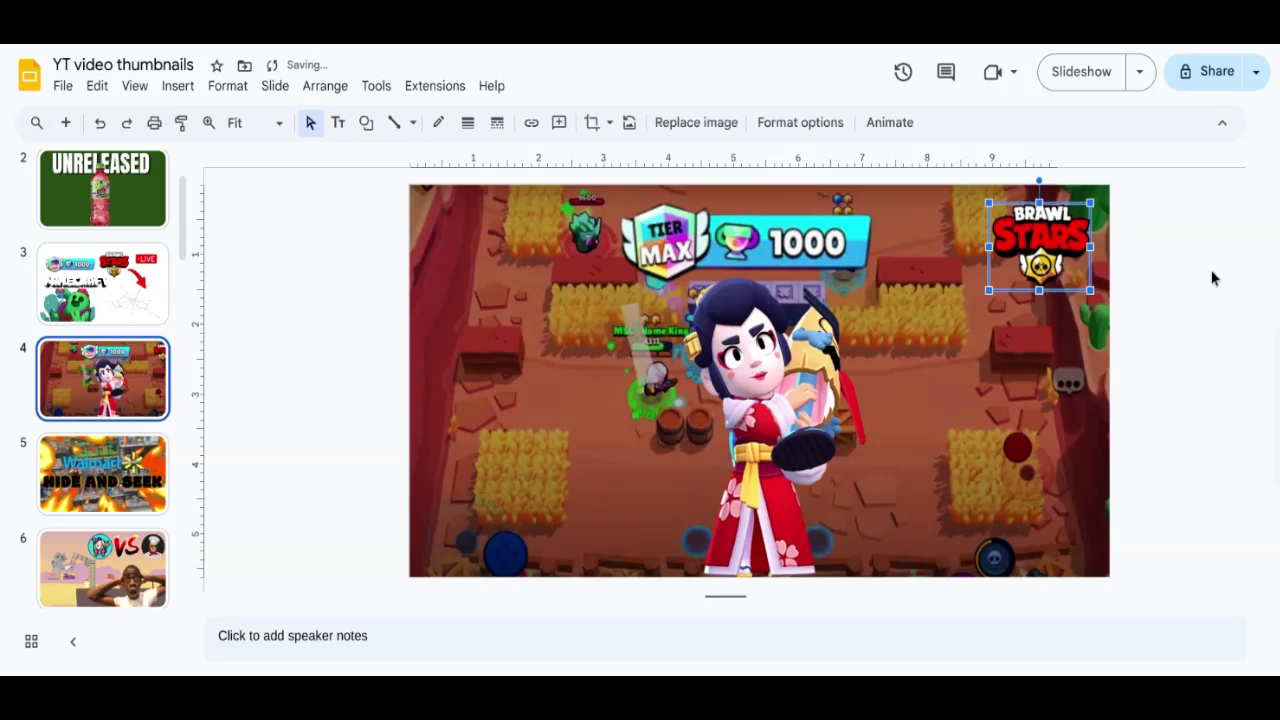
left_click(1176, 312)
Step: Add a drop shadow to the character image, leaving its other format options as they are, and deselect it
left_click(816, 384)
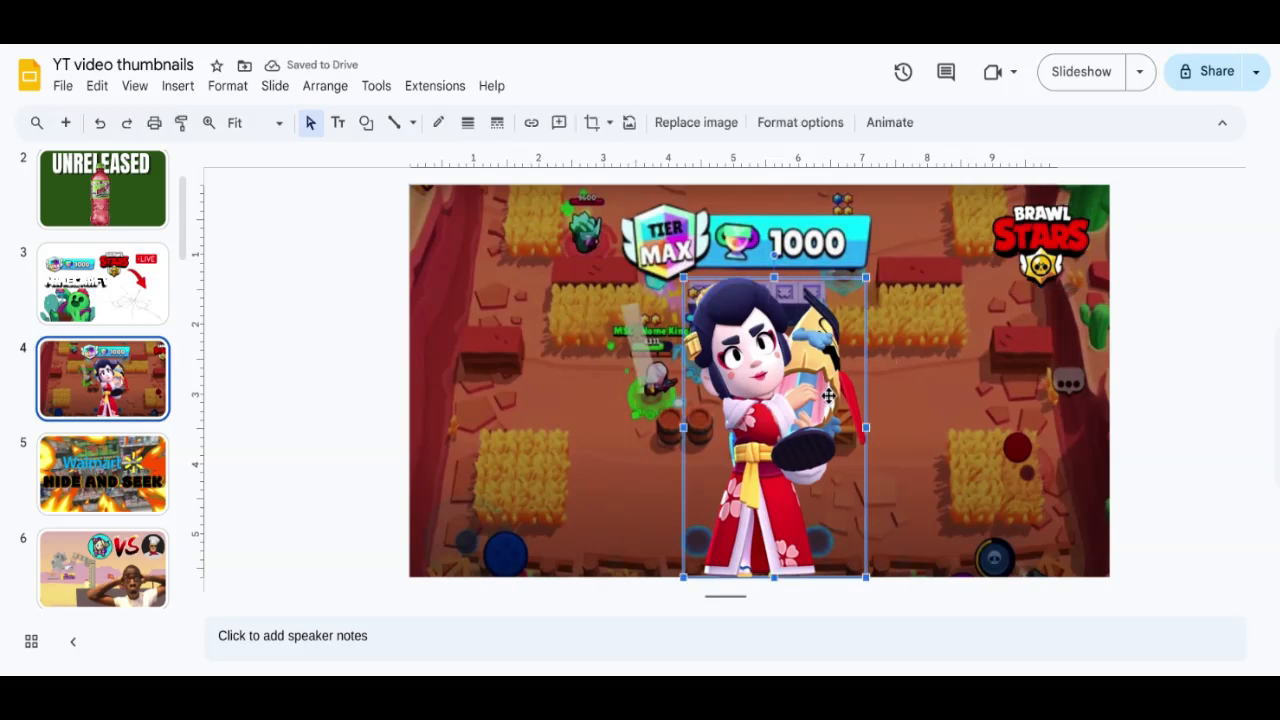
left_click(789, 122)
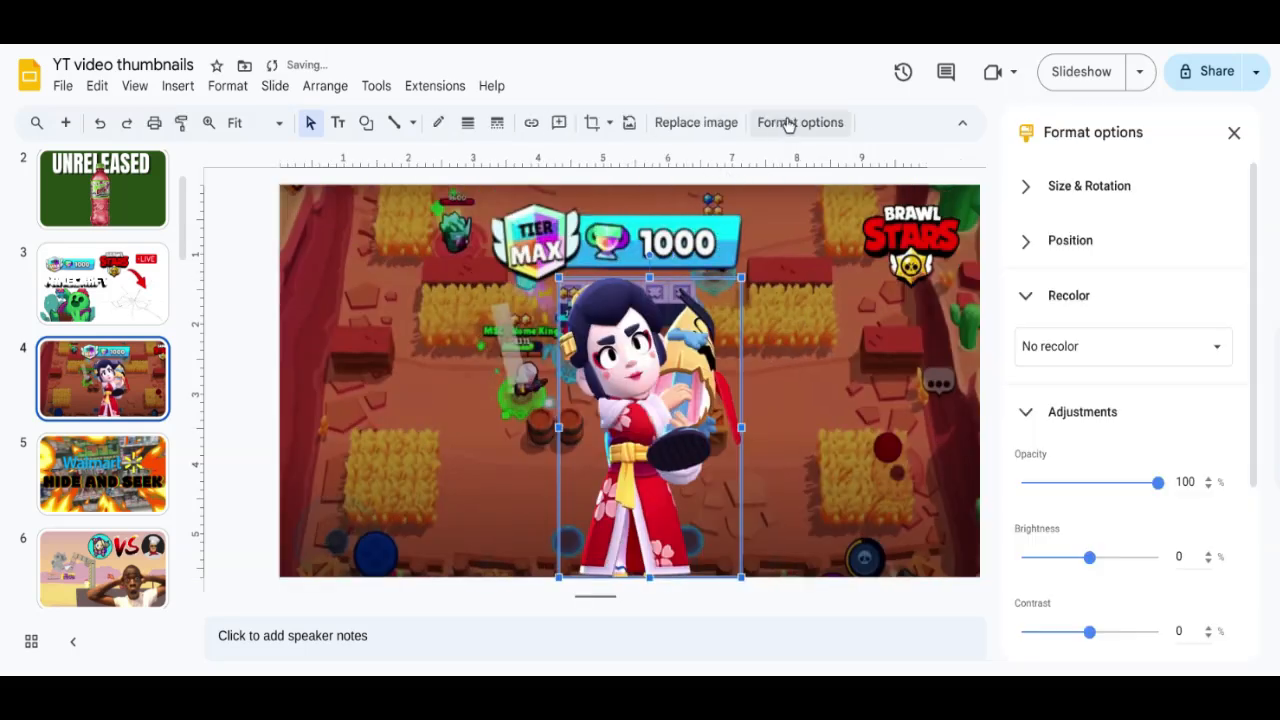
scroll(1177, 503, "down", 5)
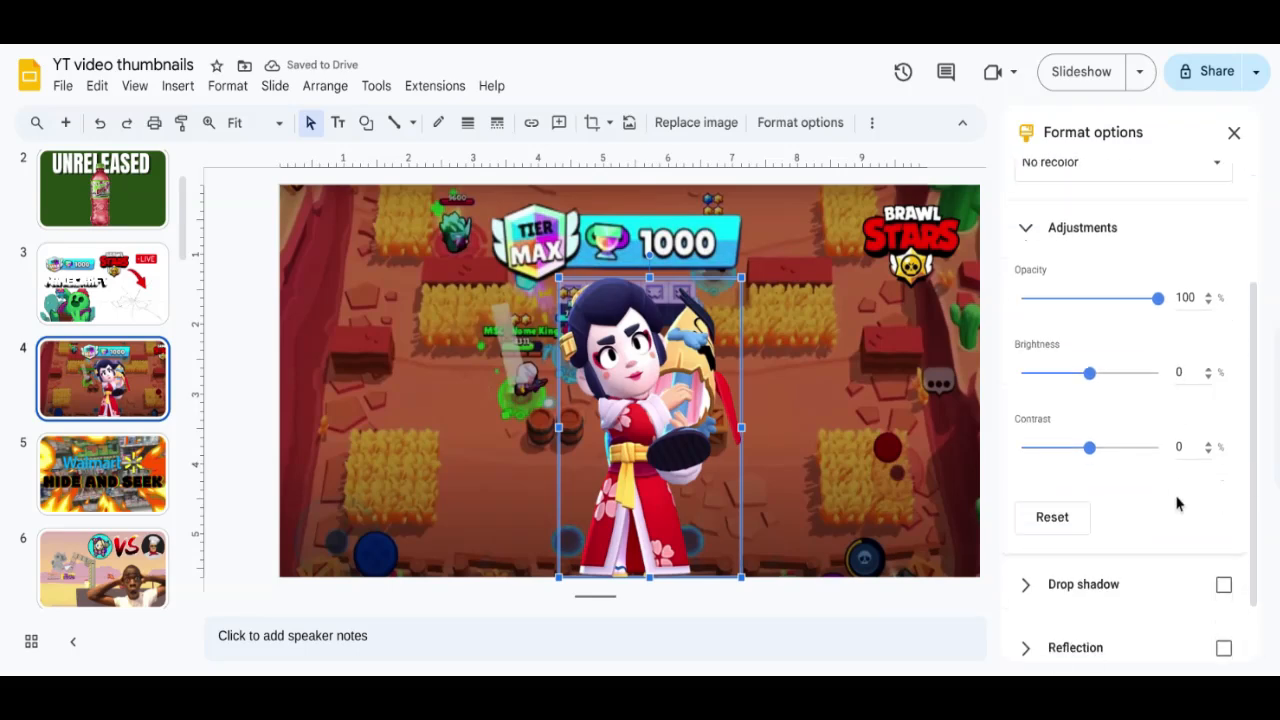
left_click(1223, 540)
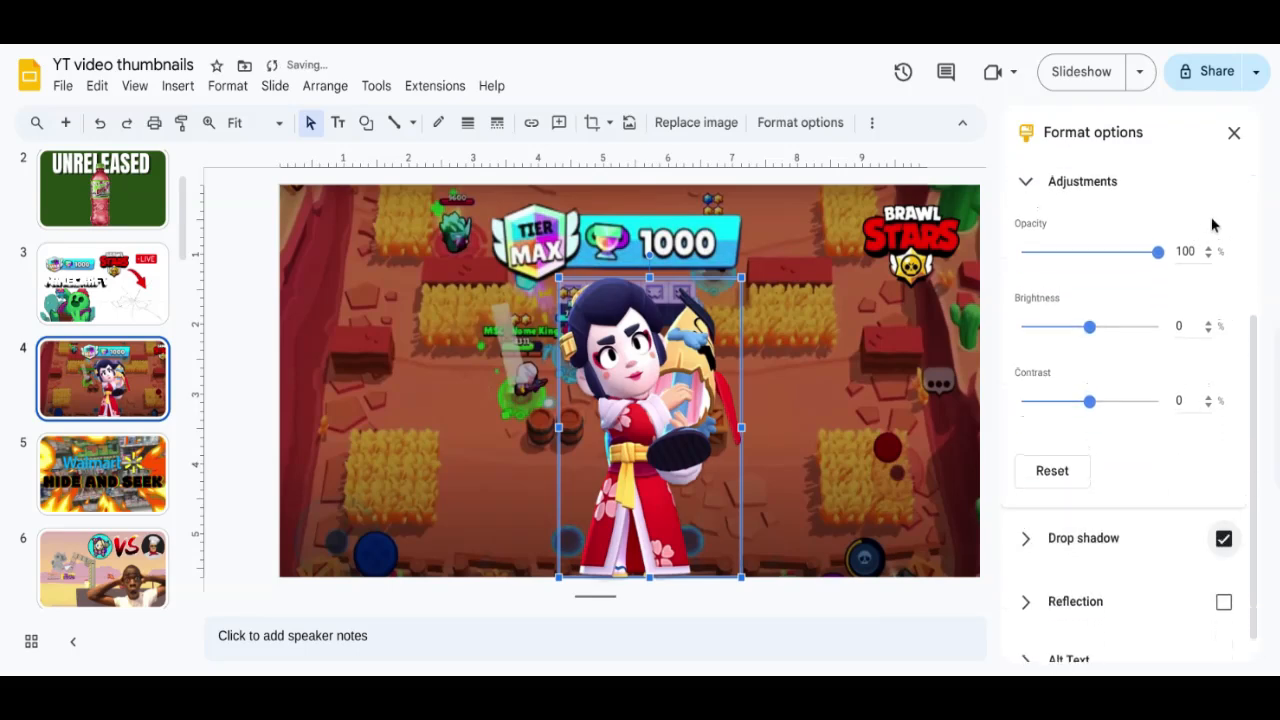
left_click(1233, 133)
left_click(1221, 267)
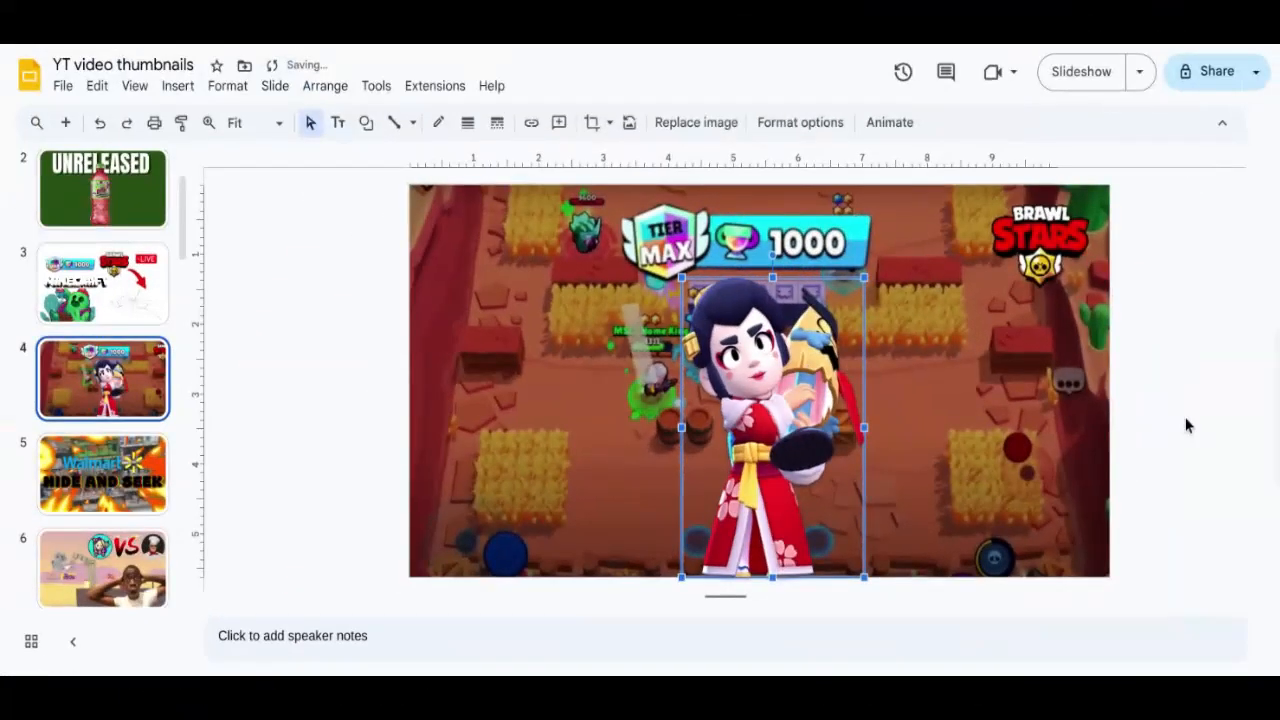
left_click(1186, 423)
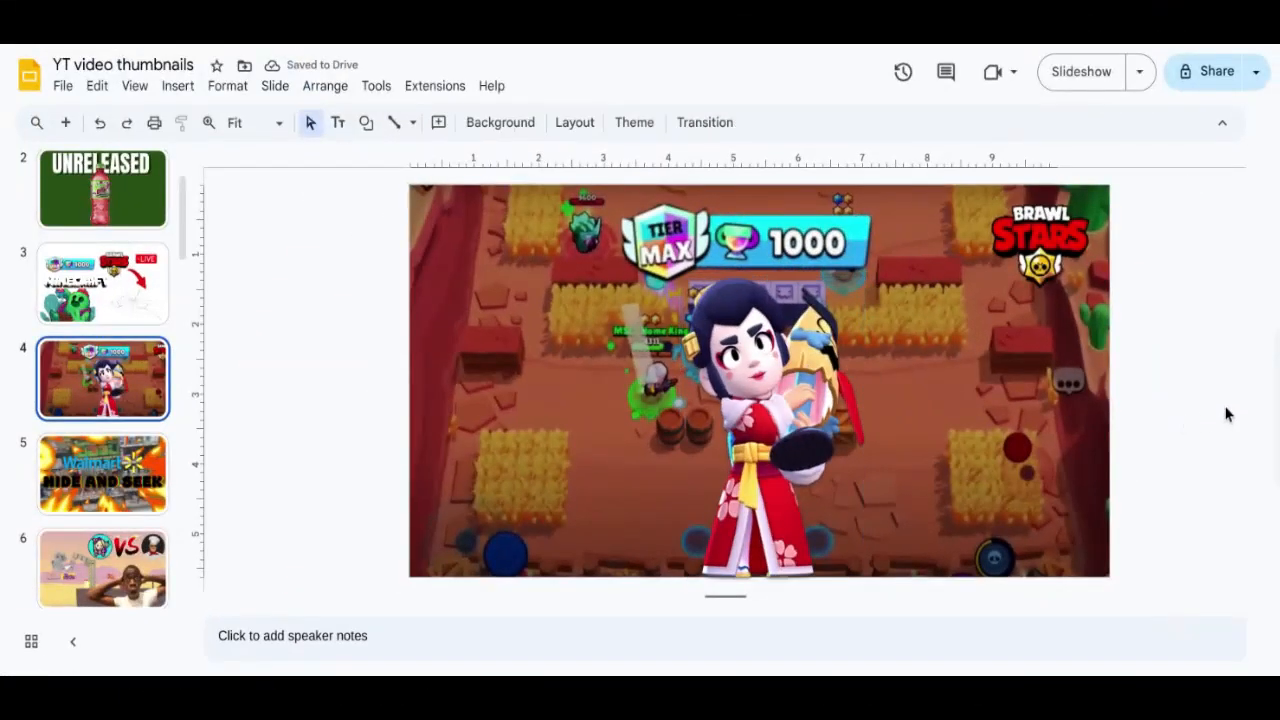